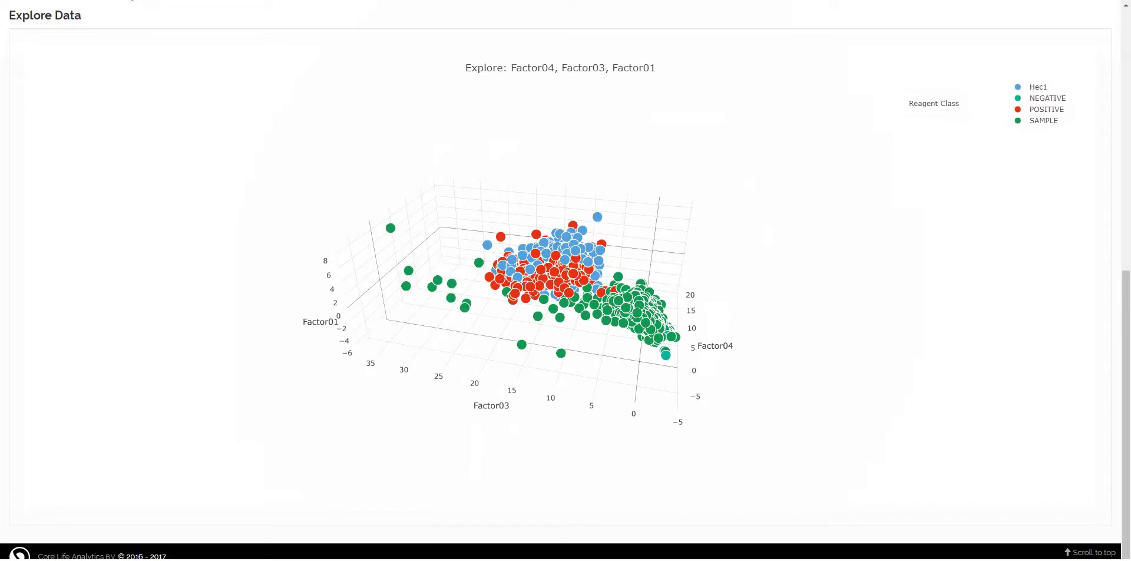
# - Inspect the 3D scatter plot of Factor04, Factor03 and Factor01 from several angles, including the details of single points
pyautogui.moveTo(775, 289); pyautogui.dragTo(753, 285)
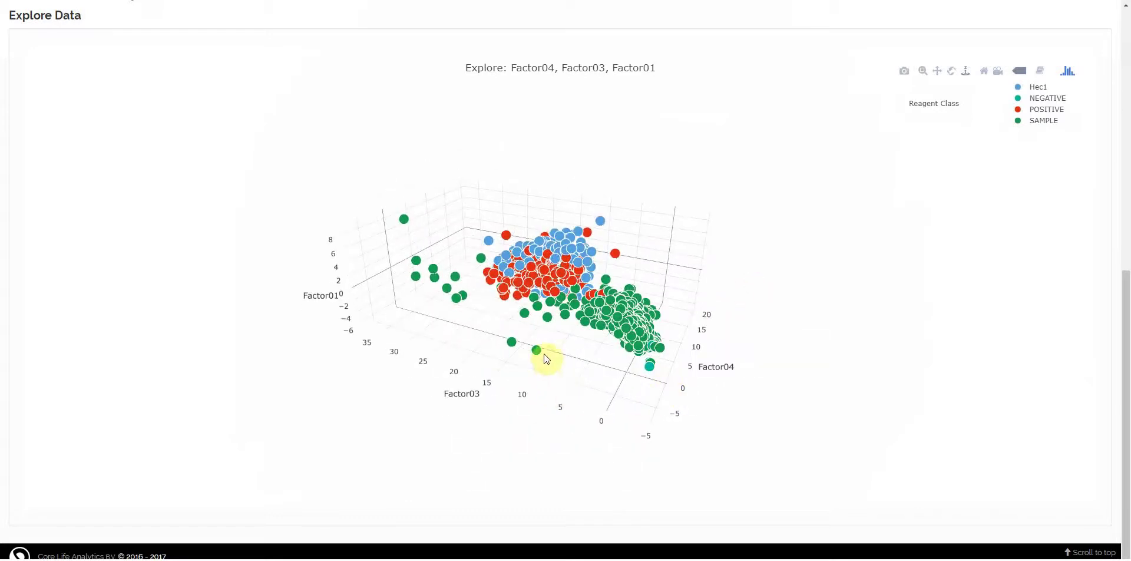
pyautogui.moveTo(459, 301)
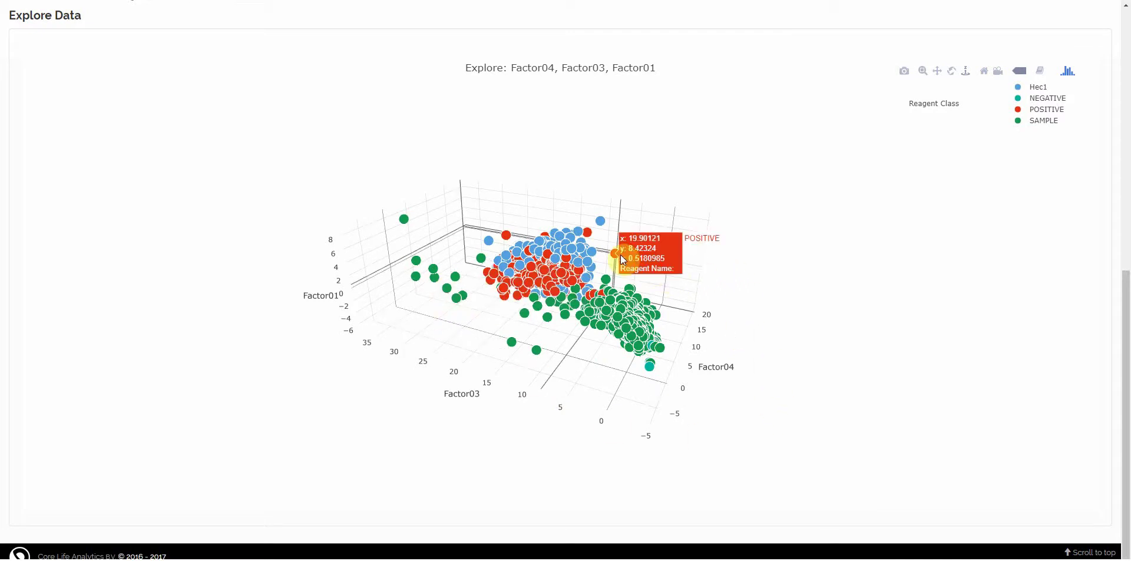
pyautogui.moveTo(609, 230)
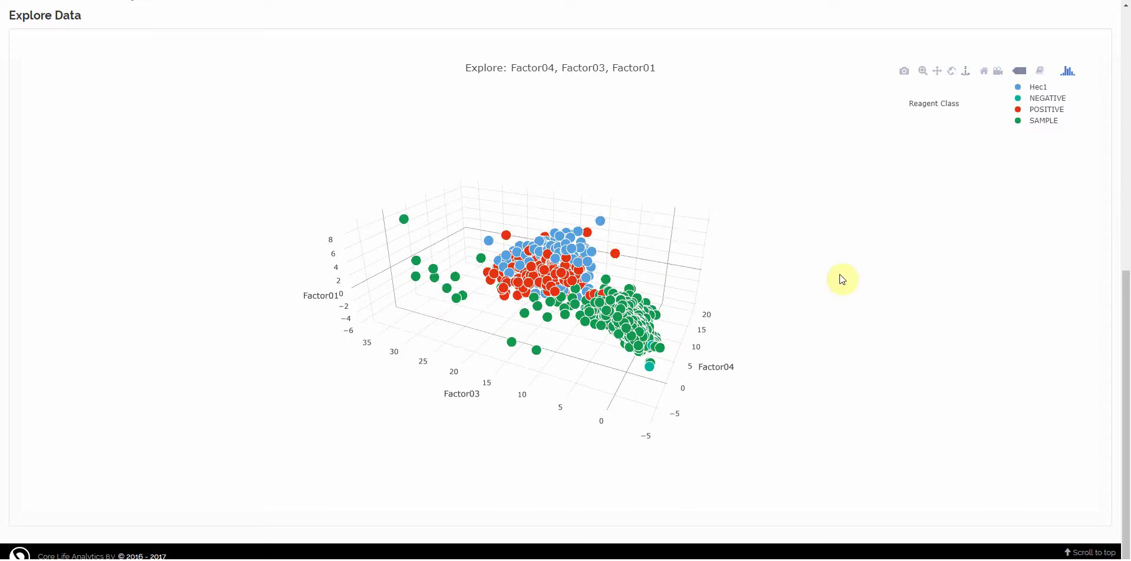
pyautogui.moveTo(505, 384); pyautogui.dragTo(526, 368)
pyautogui.scroll(2, 526, 368)
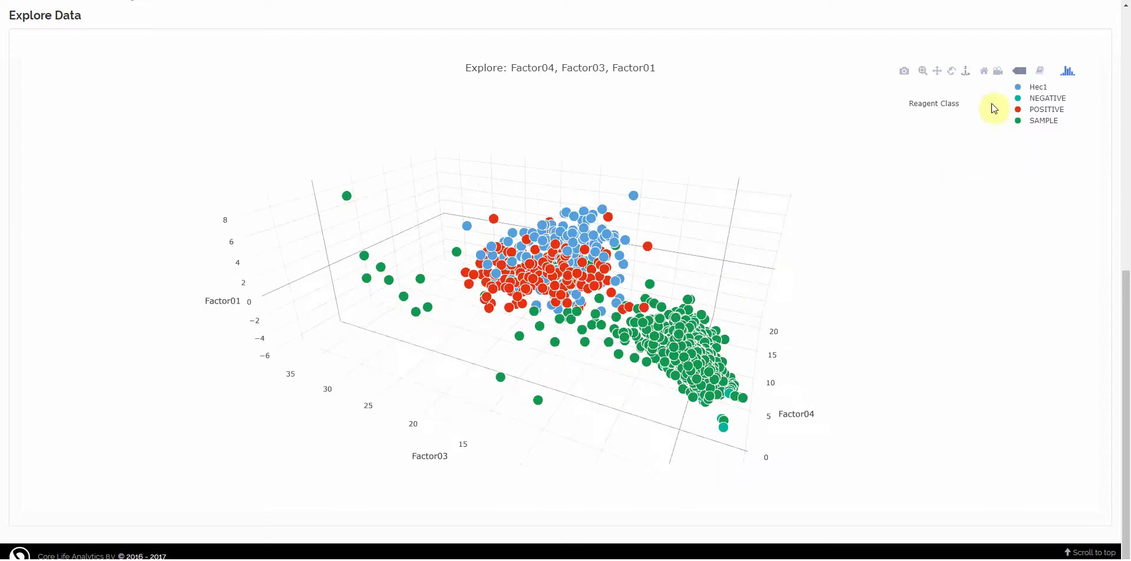
# - Hide the SAMPLE reagent class in the 3D plot and examine how the Hec1, NEGATIVE and POSITIVE points are distributed
pyautogui.click(1046, 127)
pyautogui.moveTo(561, 357); pyautogui.dragTo(511, 393)
pyautogui.moveTo(674, 399); pyautogui.dragTo(741, 325)
pyautogui.scroll(-5, 740, 321)
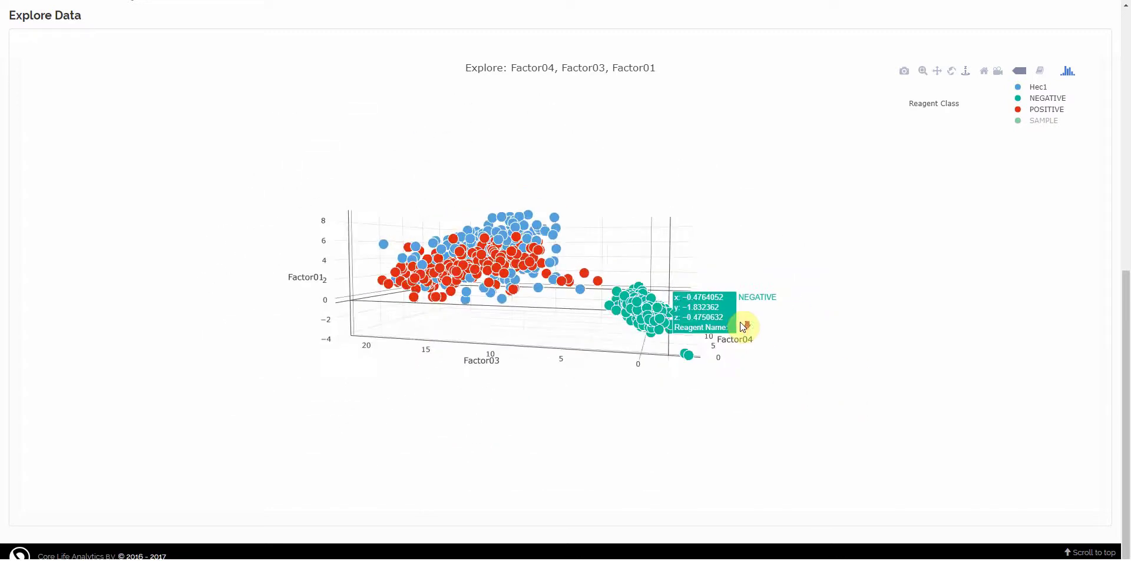
# - Go to Hit Selection and explore the data with Visualize Reagent Names enabled
pyautogui.moveTo(1122, 299); pyautogui.dragTo(1117, 27)
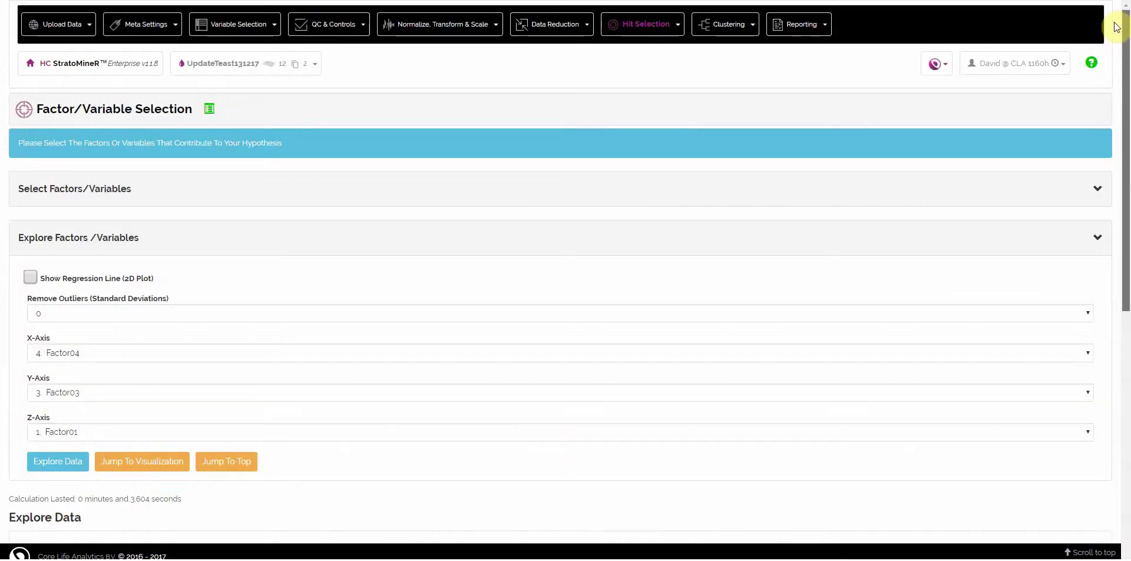
pyautogui.click(648, 27)
pyautogui.click(649, 73)
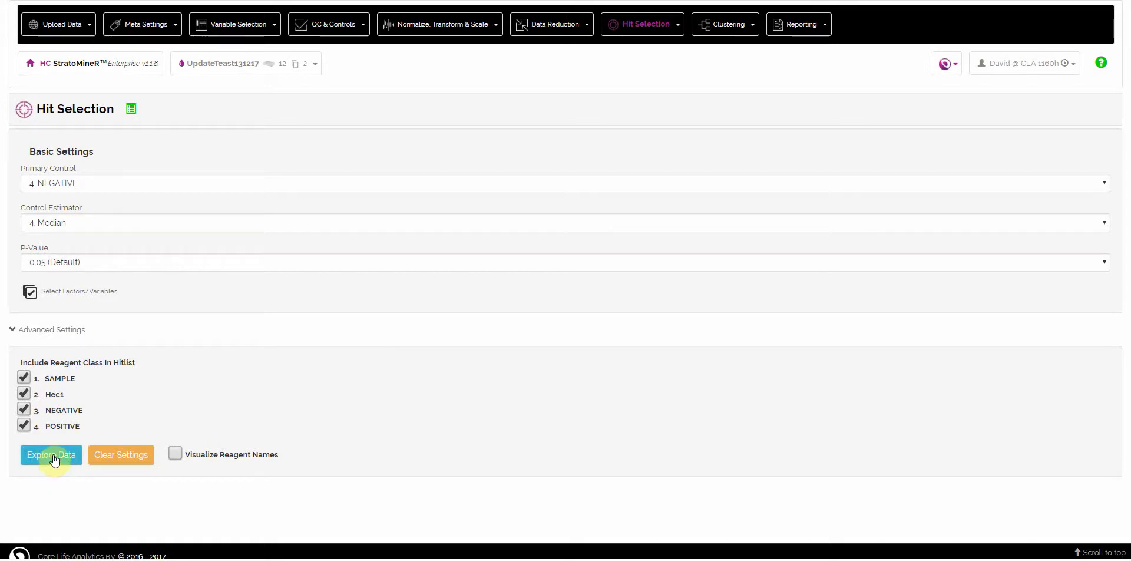
pyautogui.click(174, 453)
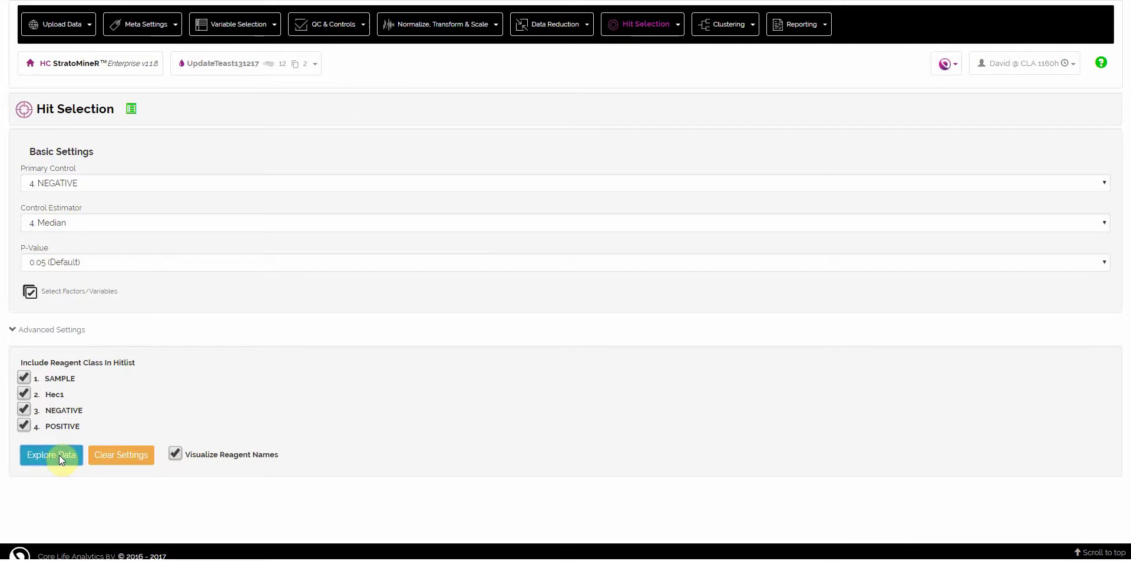
pyautogui.click(59, 455)
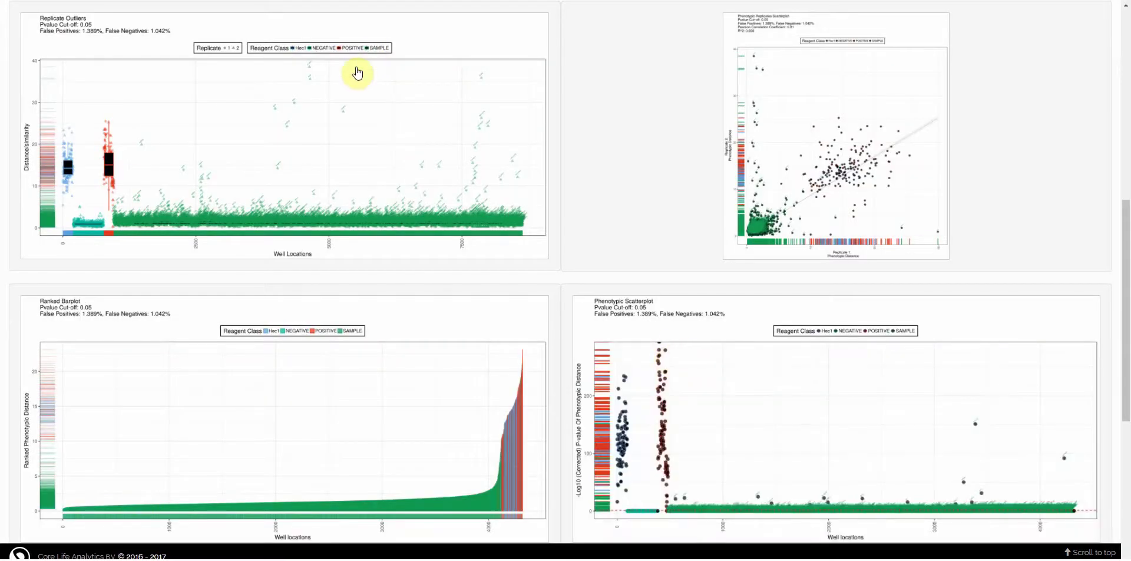
# - Examine the hit selection plots at full size, from Replicate Outliers through the Phenotypic Scatterplot, and close the viewer
pyautogui.scroll(3, 361, 145)
pyautogui.scroll(-2, 364, 218)
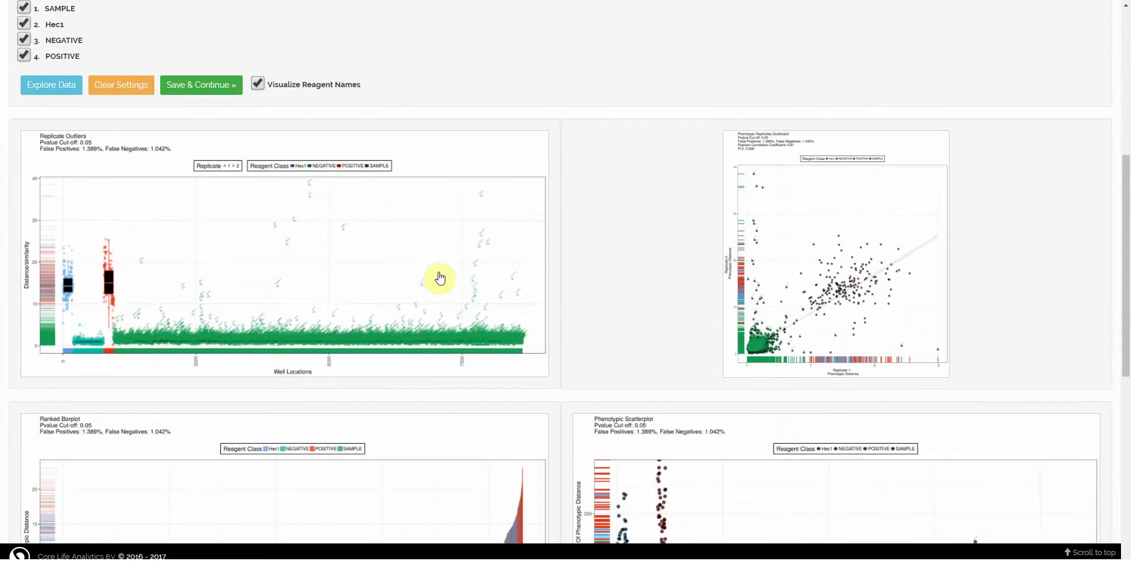
pyautogui.click(411, 252)
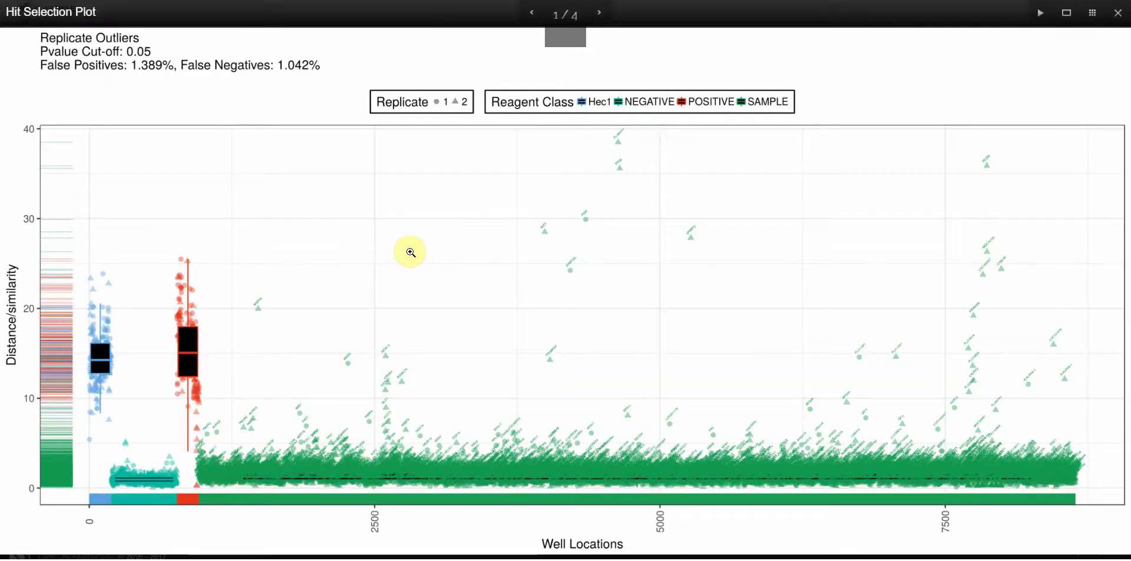
pyautogui.press('Right')
pyautogui.press('Right')
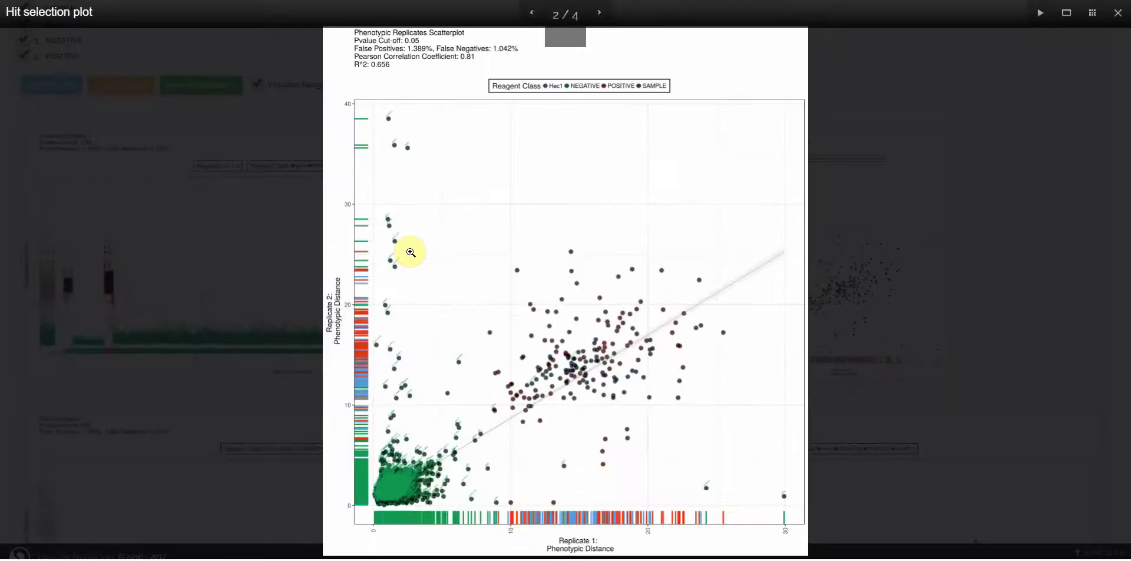
pyautogui.press('Right')
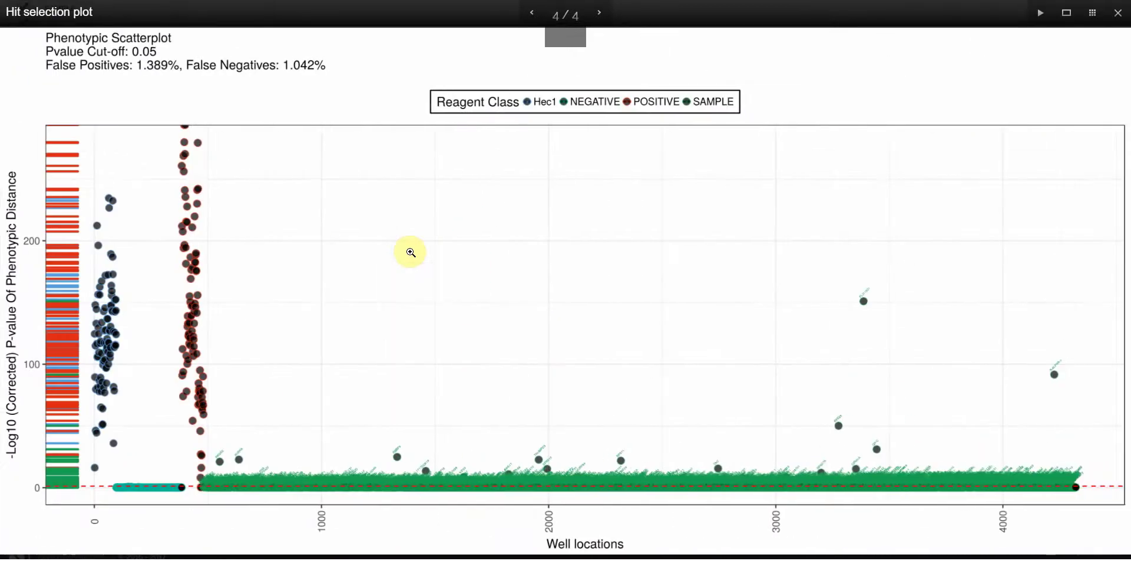
pyautogui.click(1116, 18)
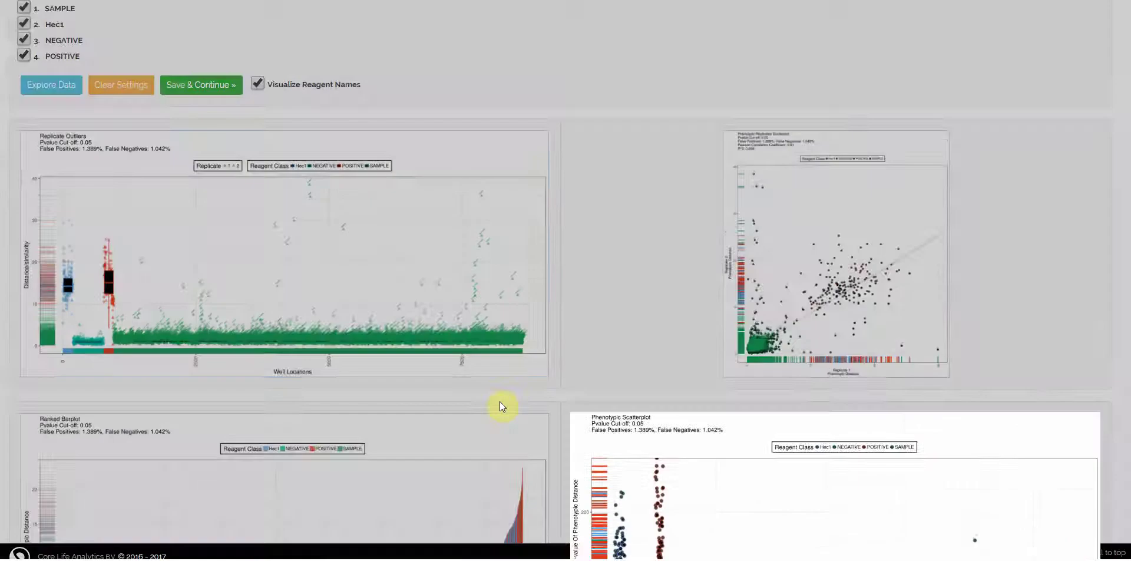
# - Download the hits from the Hit List below the plots and open its interactive data table
pyautogui.scroll(-10, 462, 336)
pyautogui.scroll(-3, 462, 332)
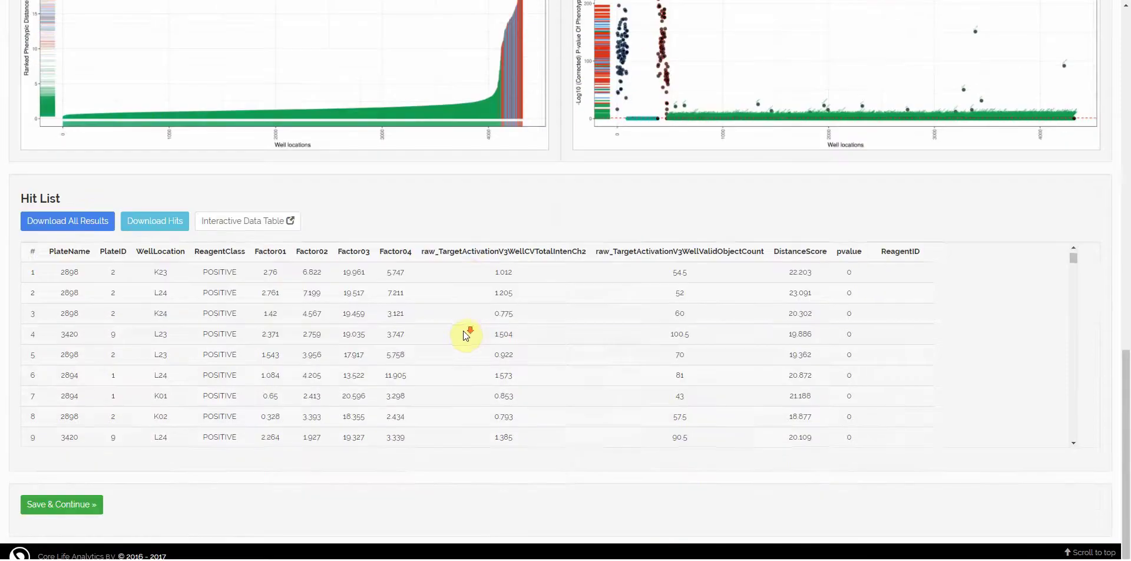
pyautogui.moveTo(1069, 255); pyautogui.dragTo(1076, 223)
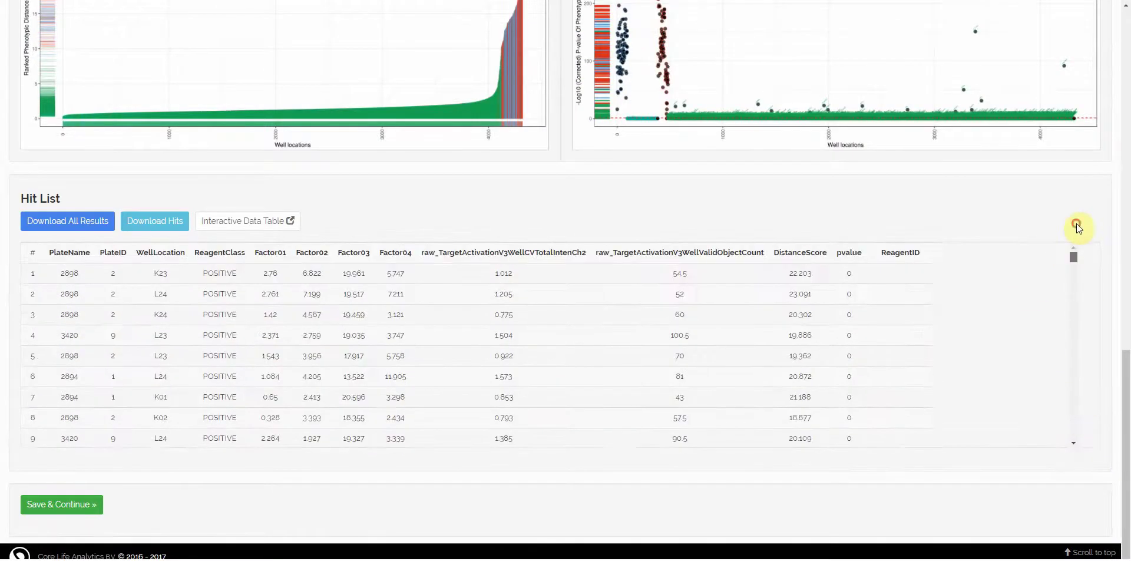
pyautogui.click(150, 226)
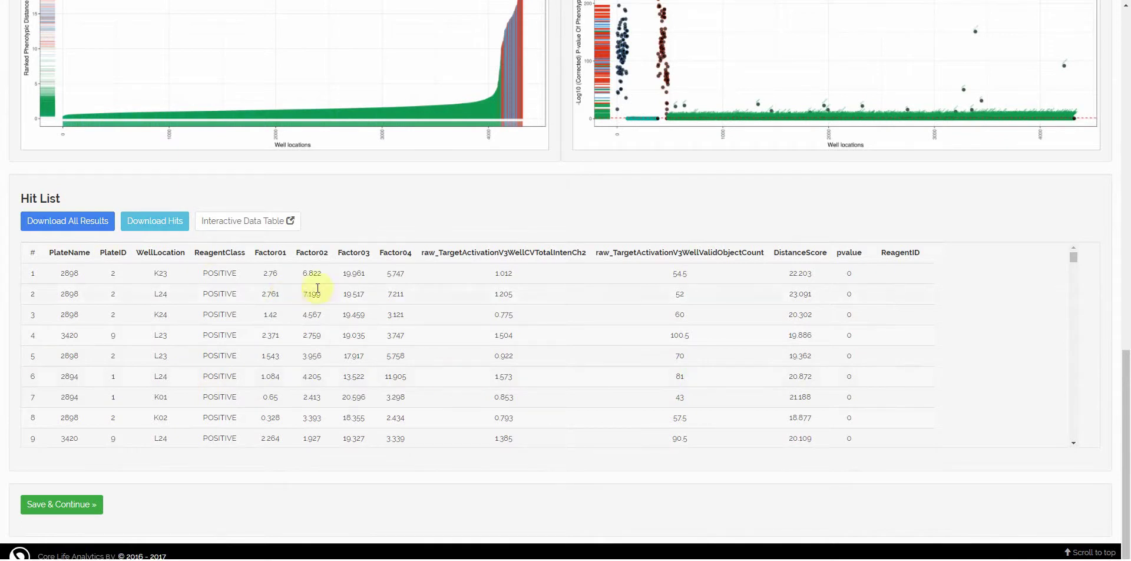
pyautogui.click(255, 226)
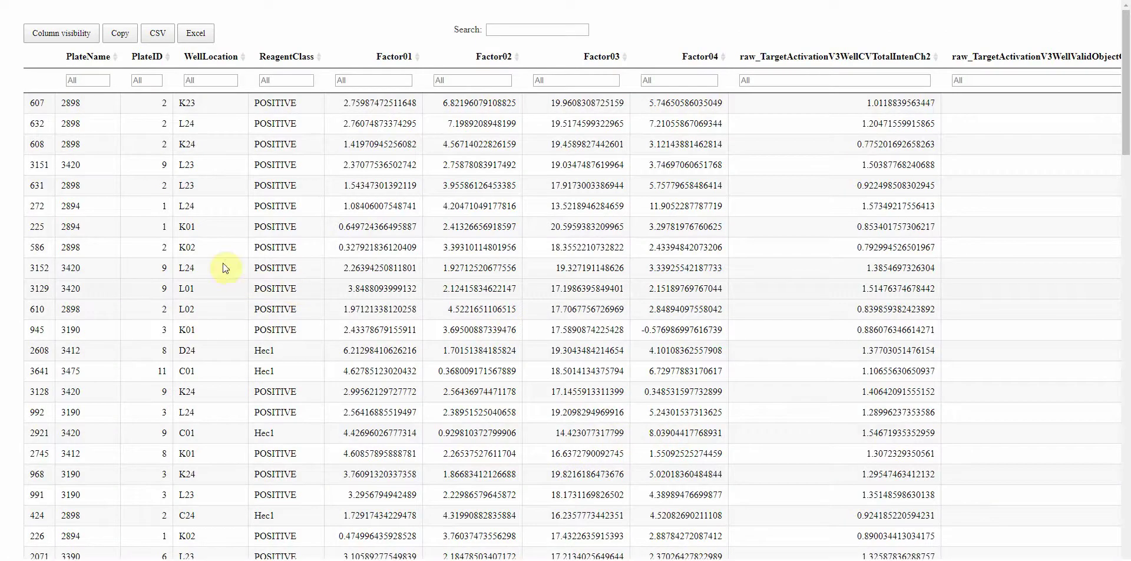
# - Filter the hit table to PlateName 3190 to view that plate's hits, and clear the filter
pyautogui.click(88, 80)
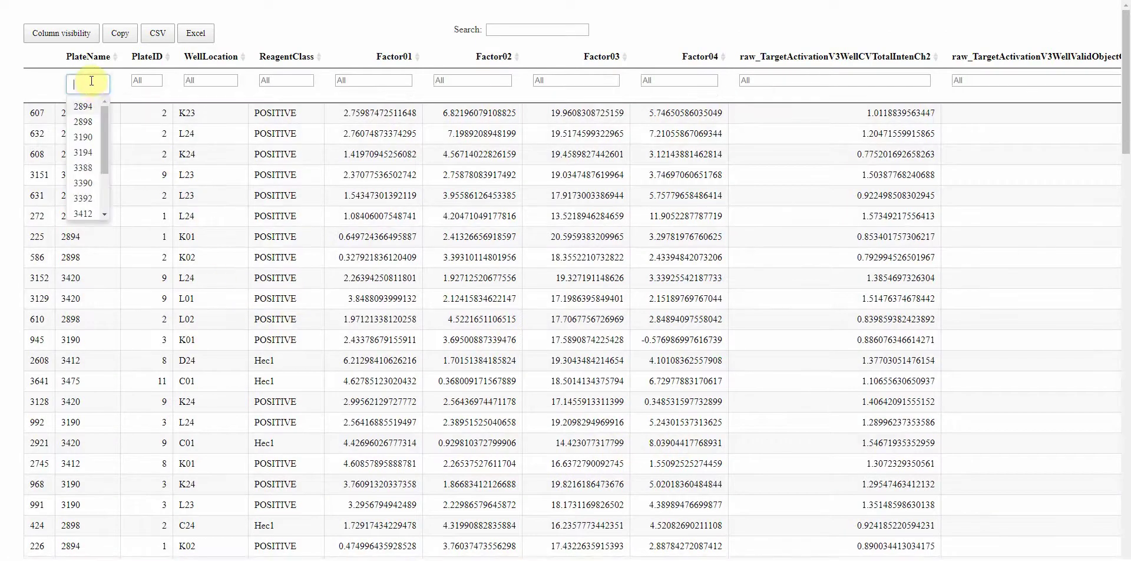
pyautogui.click(88, 138)
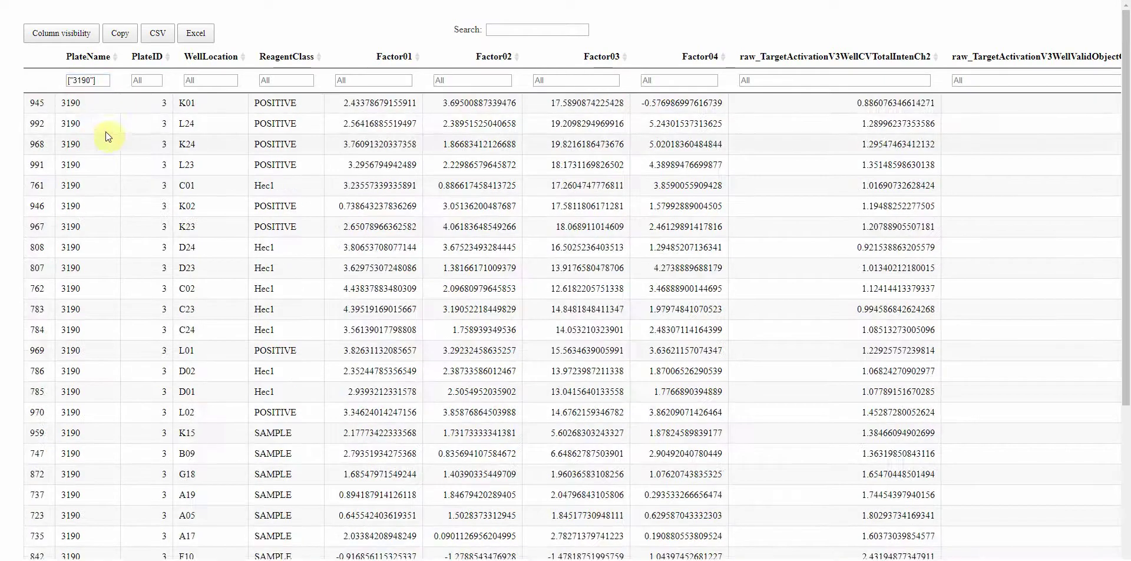
pyautogui.click(98, 81)
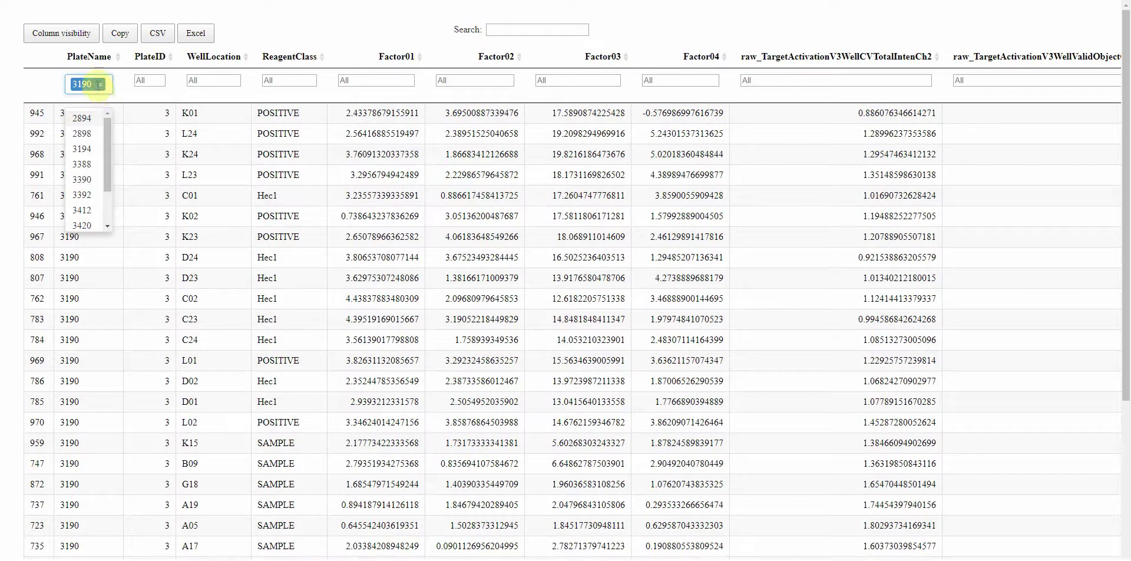
pyautogui.press('BackSpace')
# - Filter the hit table to WellLocation A07 to view the hits in that well, and clear the filter
pyautogui.click(227, 77)
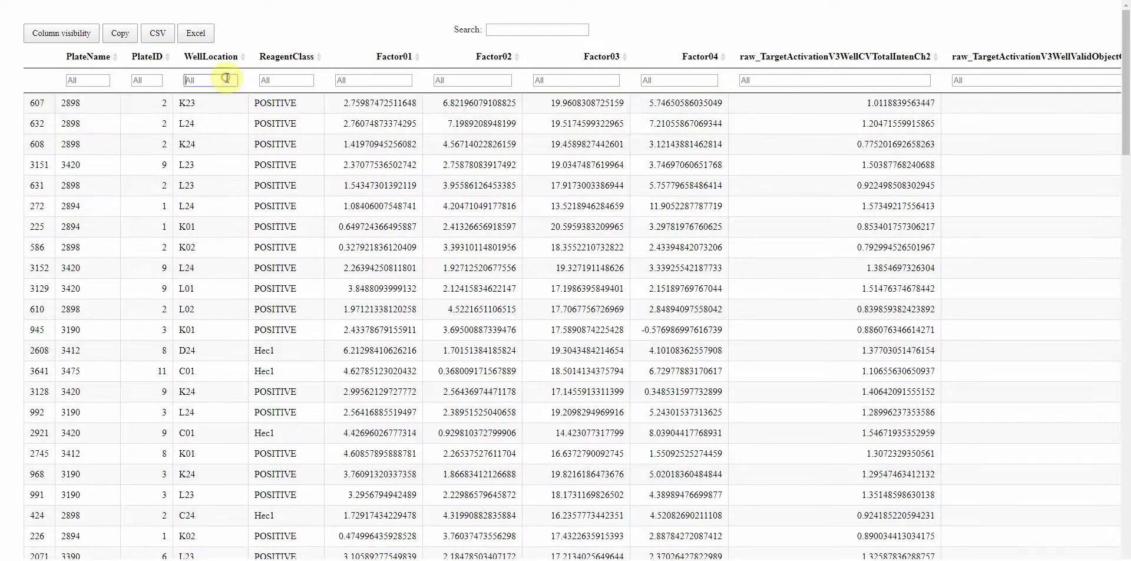
pyautogui.click(214, 150)
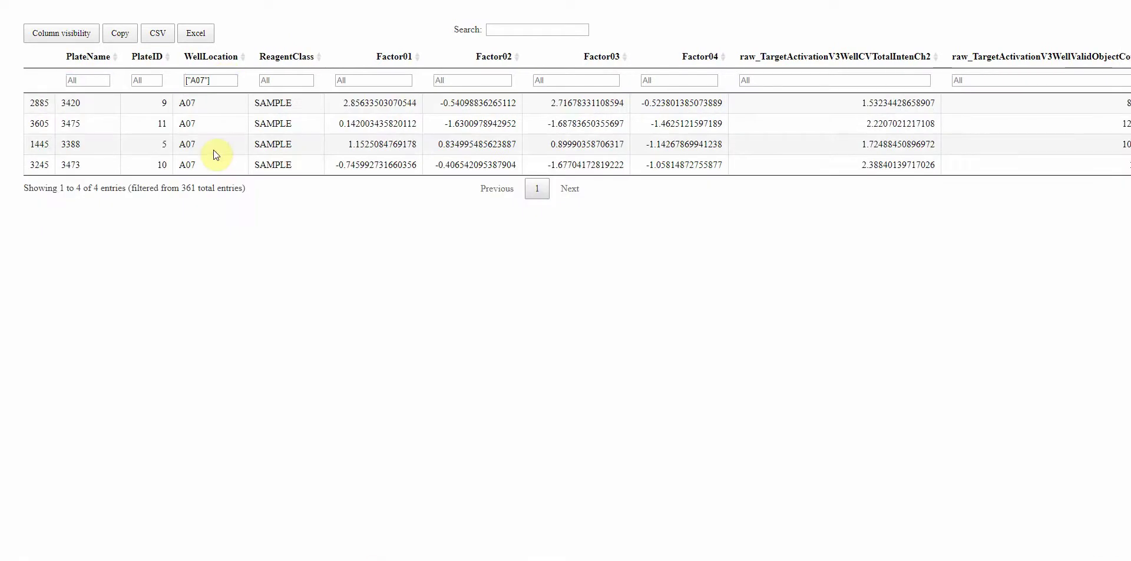
pyautogui.click(215, 83)
pyautogui.click(206, 80)
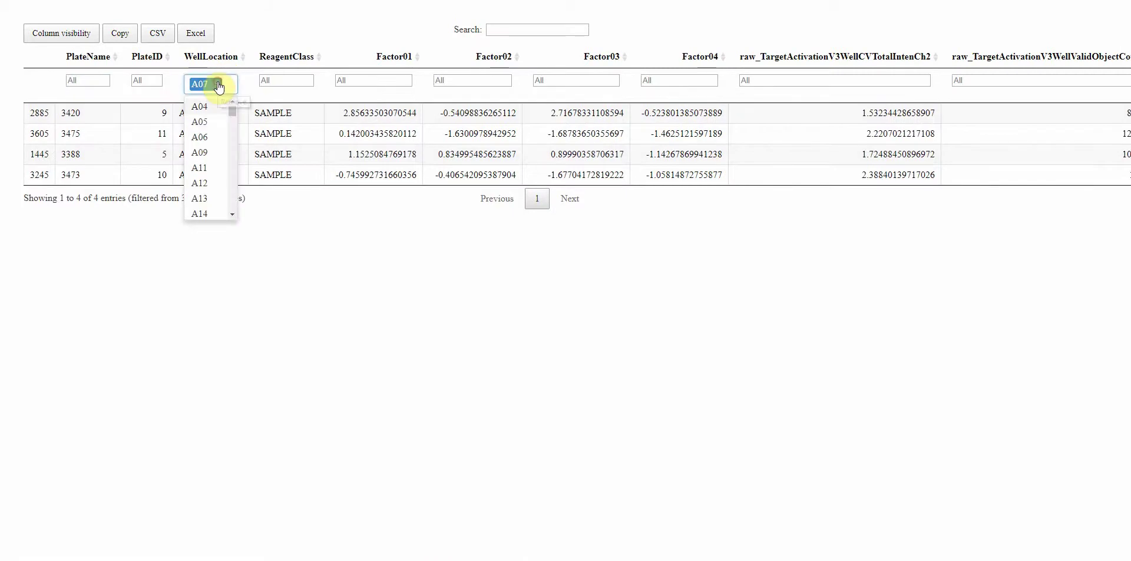
pyautogui.press('BackSpace')
# - Filter the hit table by ReagentClass POSITIVE, and replace that filter with Hec1
pyautogui.click(290, 81)
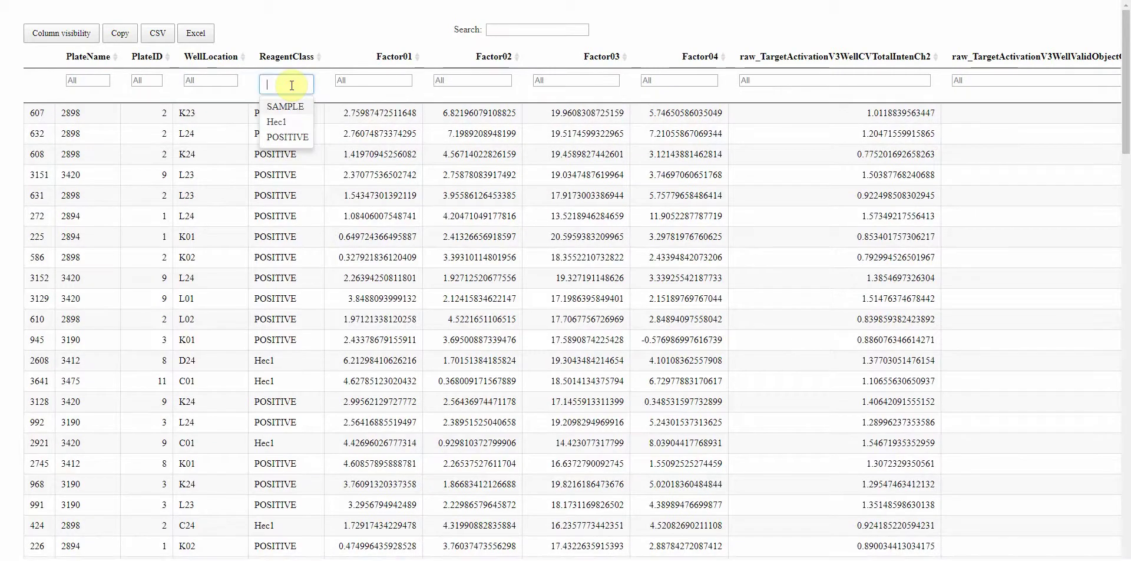
pyautogui.click(284, 137)
pyautogui.click(289, 81)
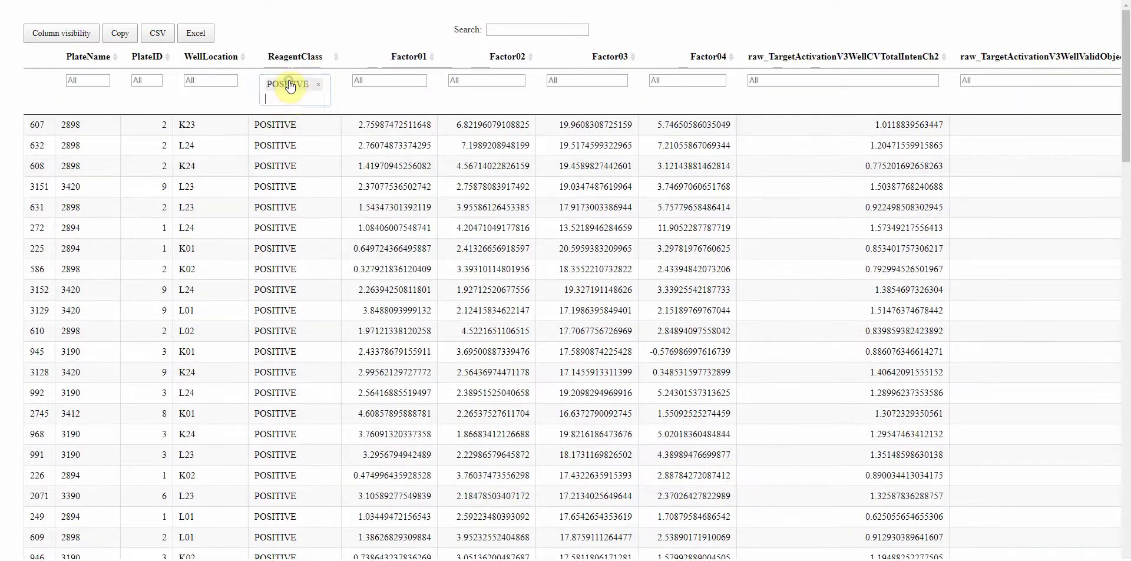
pyautogui.click(279, 131)
pyautogui.click(295, 81)
pyautogui.press('BackSpace')
pyautogui.press('BackSpace')
pyautogui.click(302, 95)
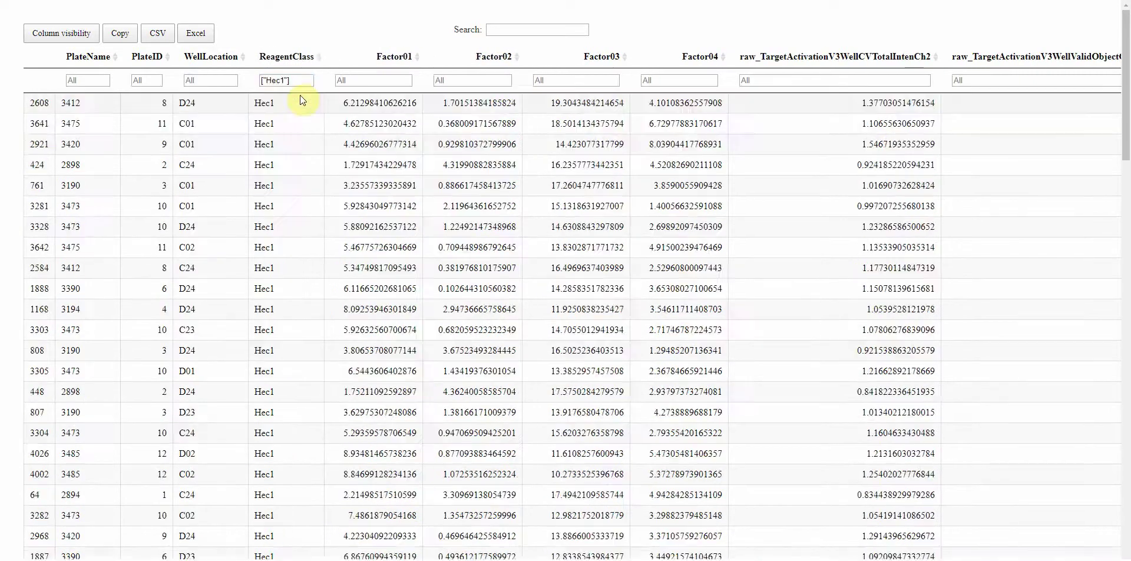
# - Switch the ReagentClass filter from Hec1 to SAMPLE to view the sample hits, and clear the filter
pyautogui.click(293, 83)
pyautogui.click(296, 89)
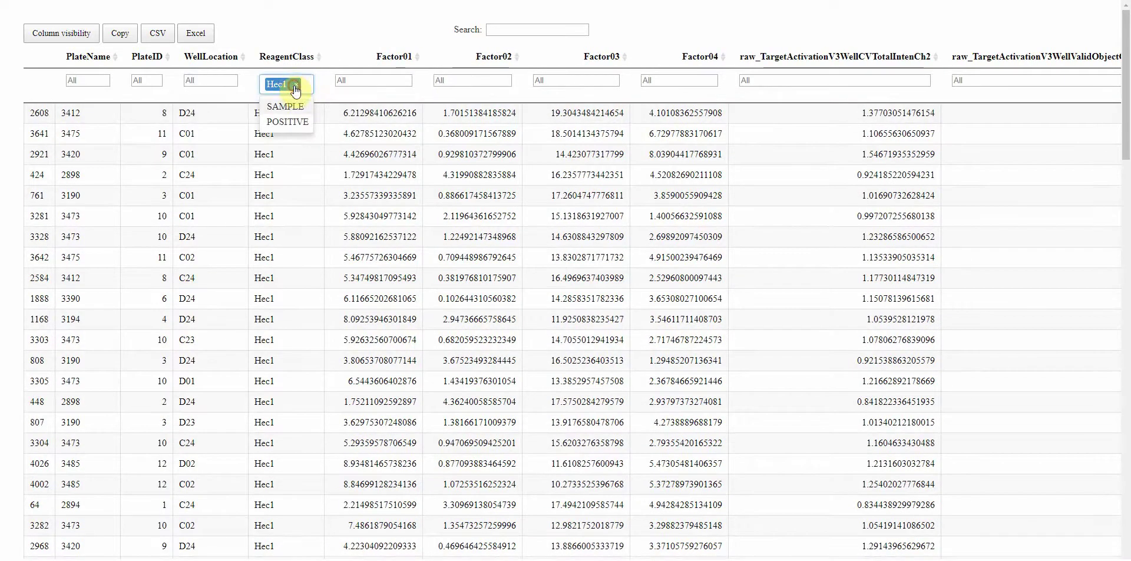
pyautogui.press('BackSpace')
pyautogui.click(292, 84)
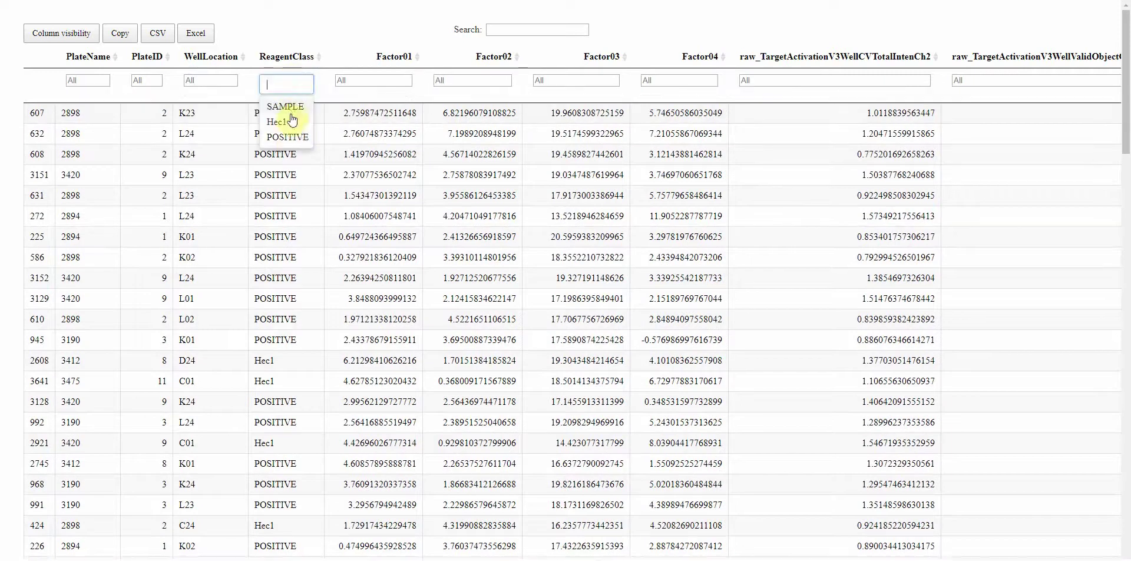
pyautogui.click(292, 106)
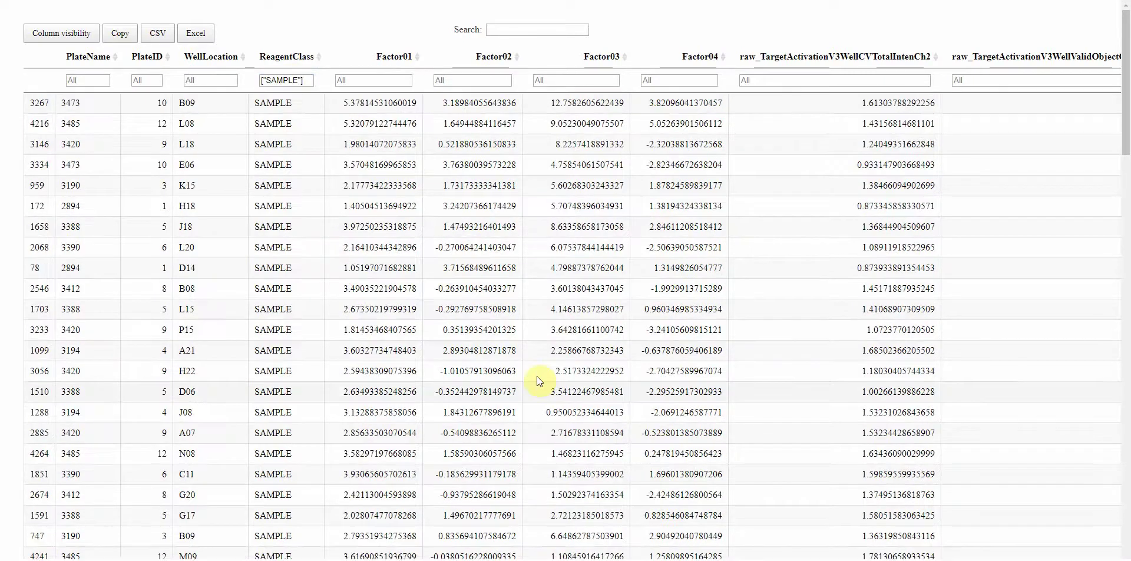
pyautogui.click(294, 82)
pyautogui.press('BackSpace')
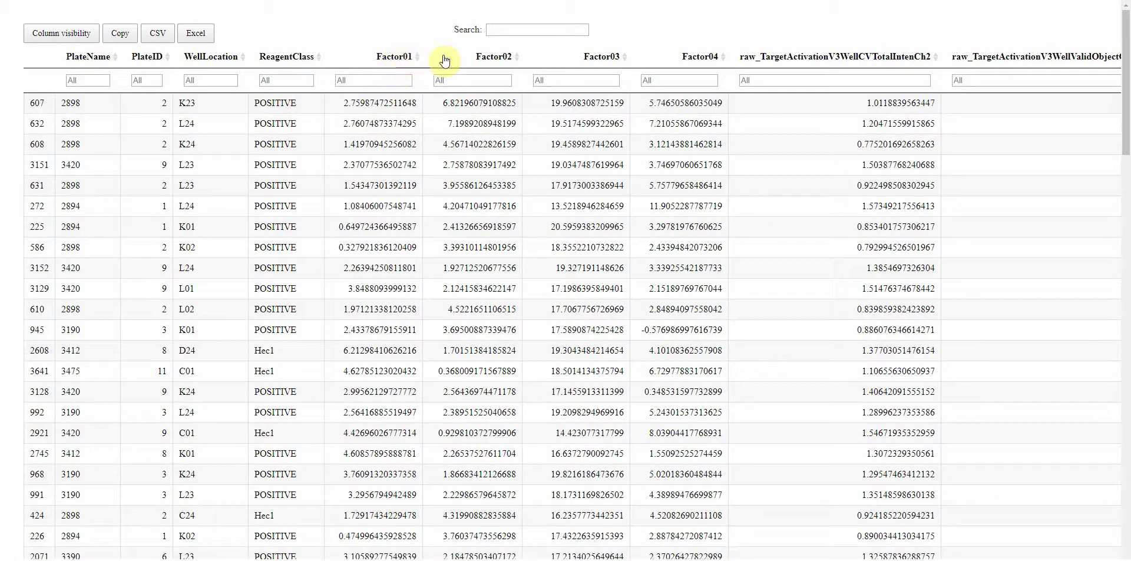
# - Restrict the Factor01 filter to the range from about -1.14 to about 7.36
pyautogui.click(381, 81)
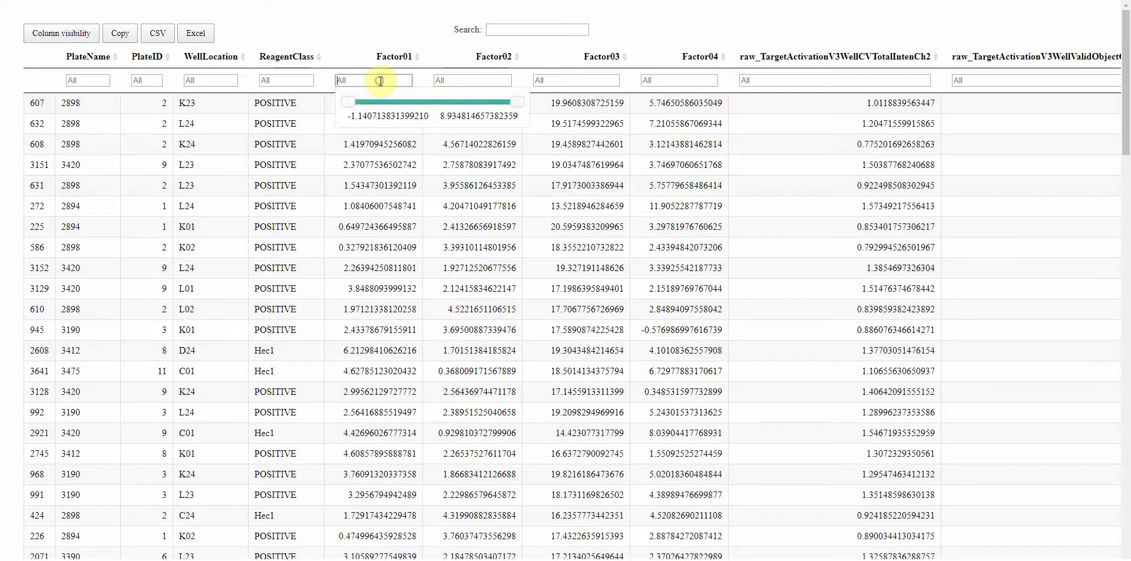
pyautogui.click(348, 104)
pyautogui.moveTo(352, 104); pyautogui.dragTo(408, 104)
pyautogui.moveTo(509, 102); pyautogui.dragTo(488, 103)
pyautogui.moveTo(407, 102); pyautogui.dragTo(343, 102)
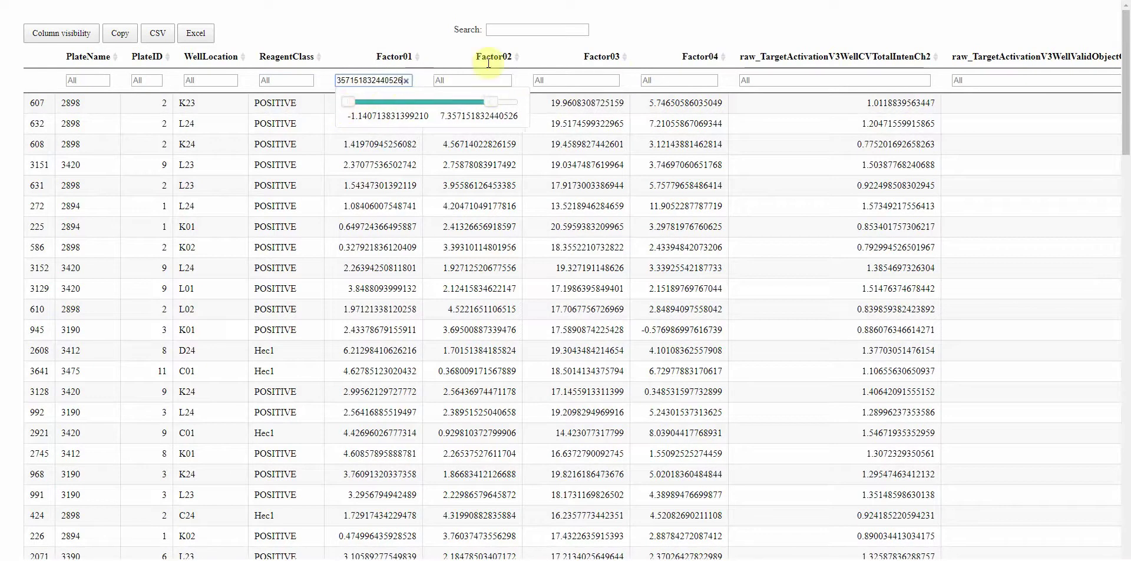
pyautogui.click(433, 34)
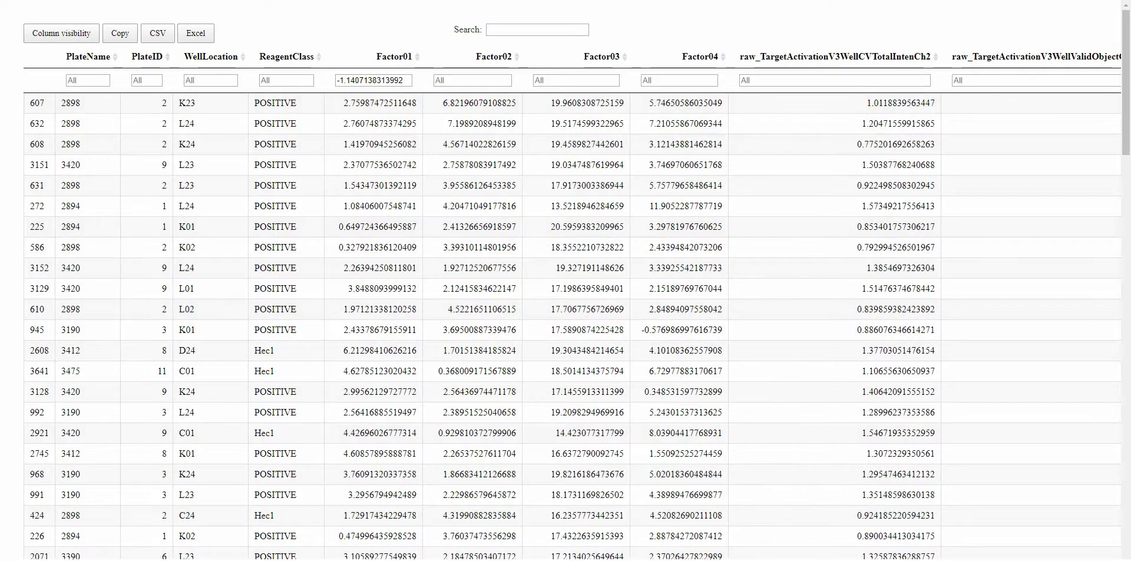
pyautogui.hscroll(5, 566, 294)
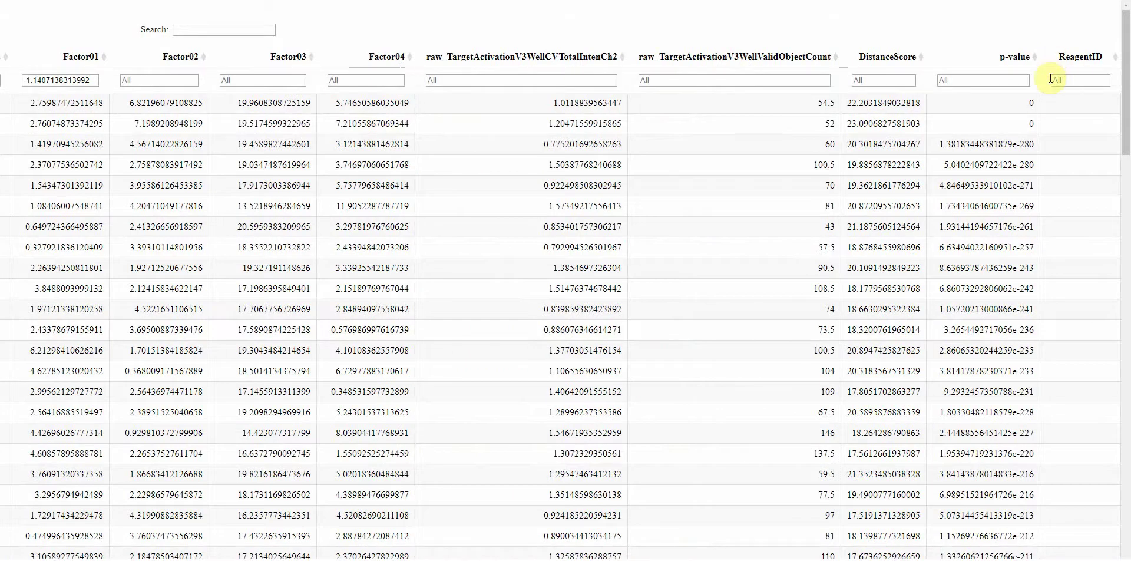
# - Sort the hit table by raw_TargetActivationV3WellCVTotalIntenCh2 in ascending, then descending order, and return it to ascending
pyautogui.click(622, 65)
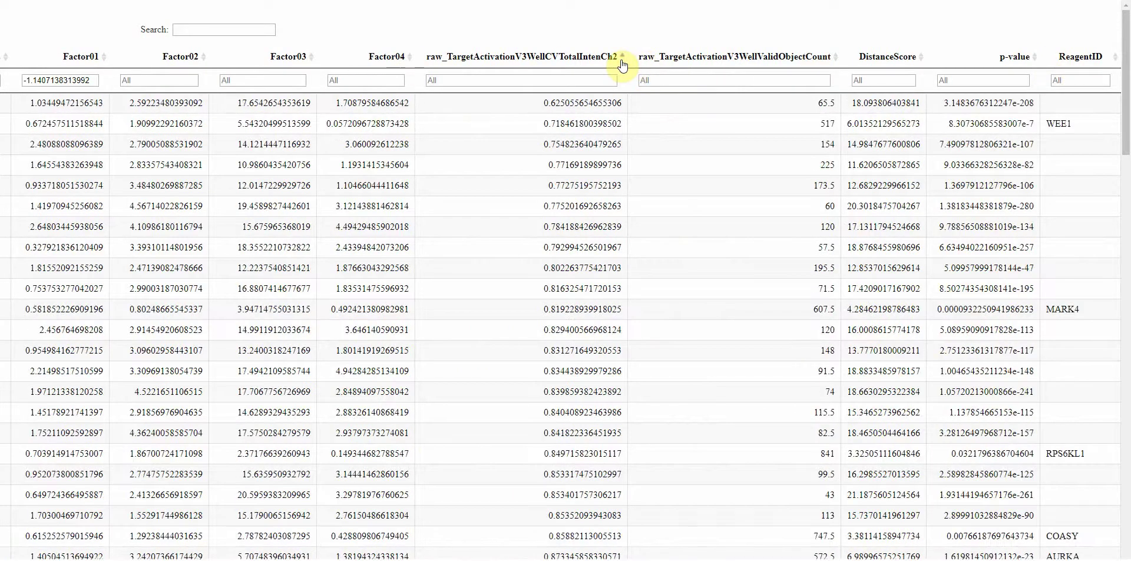
pyautogui.click(625, 59)
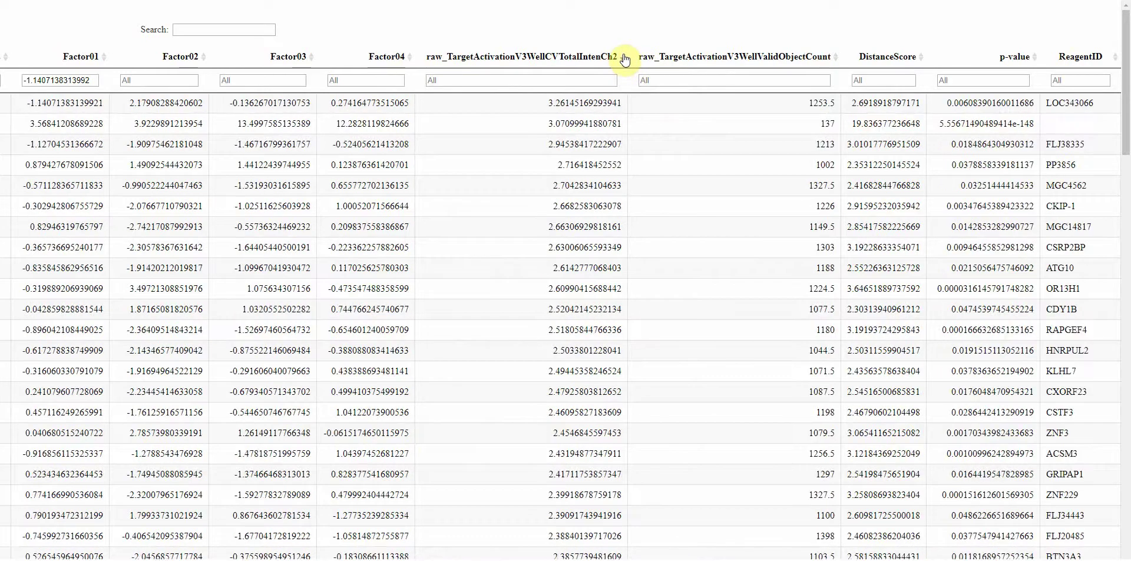
pyautogui.click(625, 62)
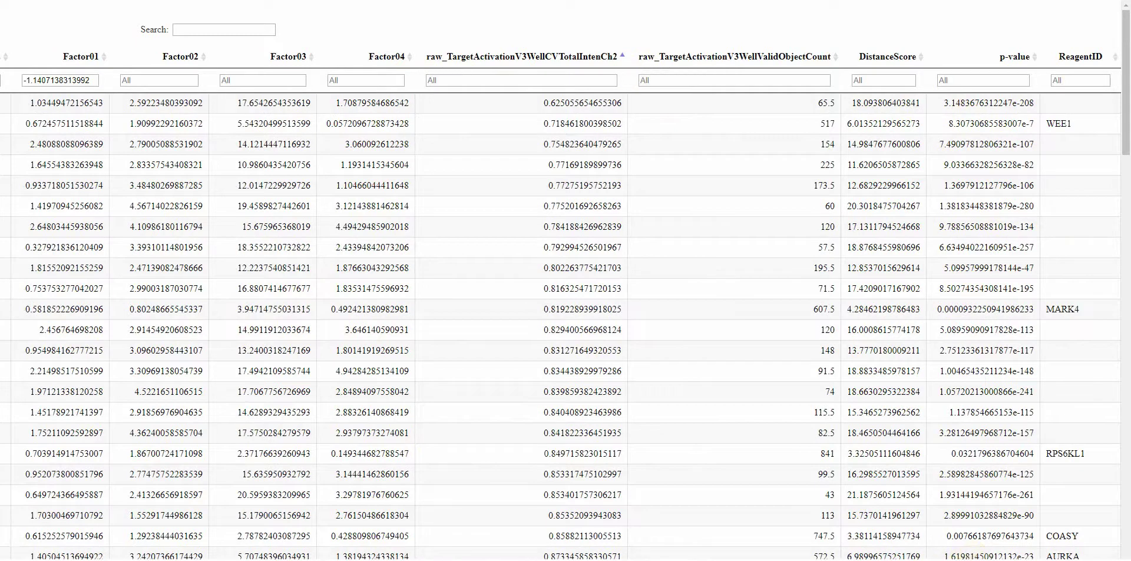
# - Filter the hit table by ReagentID containing RPS to view the matching hits, and clear the filter
pyautogui.click(1078, 80)
pyautogui.write('RPS')
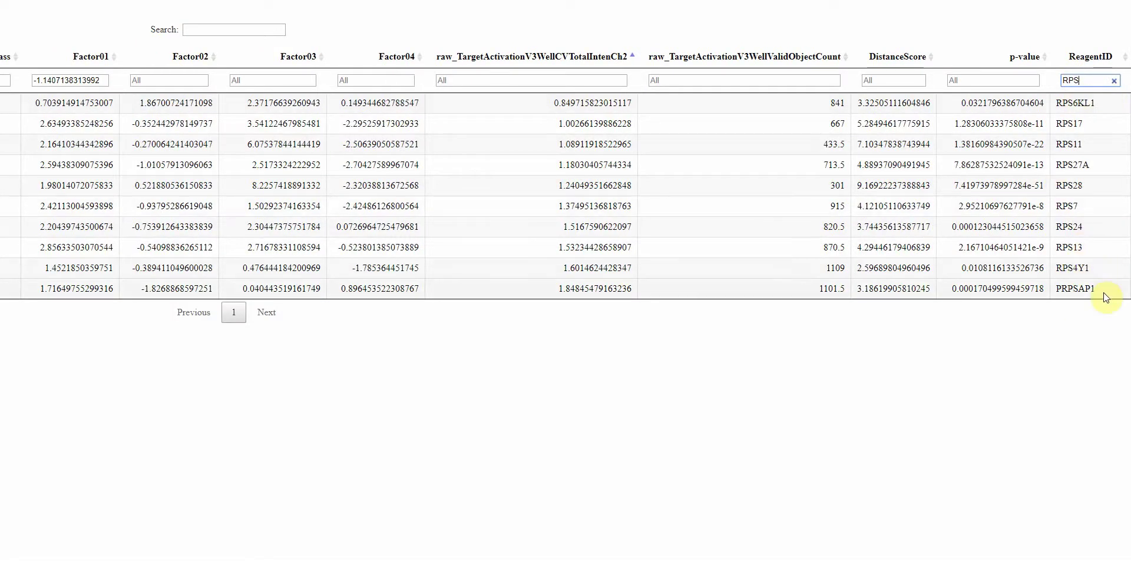
pyautogui.click(1111, 80)
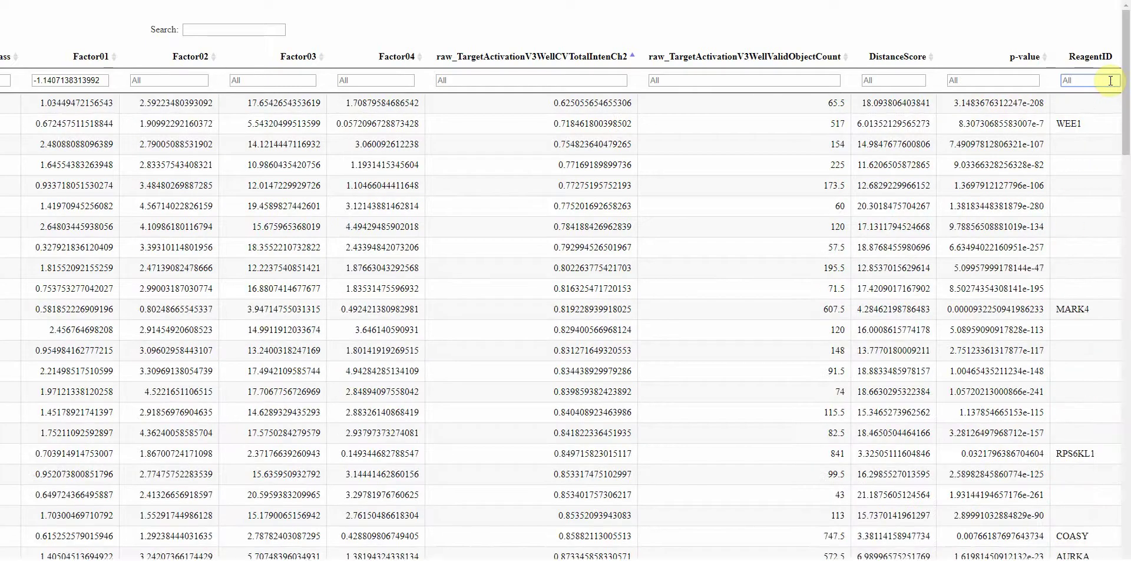
# - Restrict the raw_TargetActivationV3WellValidObjectCount filter to the range from 500 to 1398
pyautogui.click(750, 79)
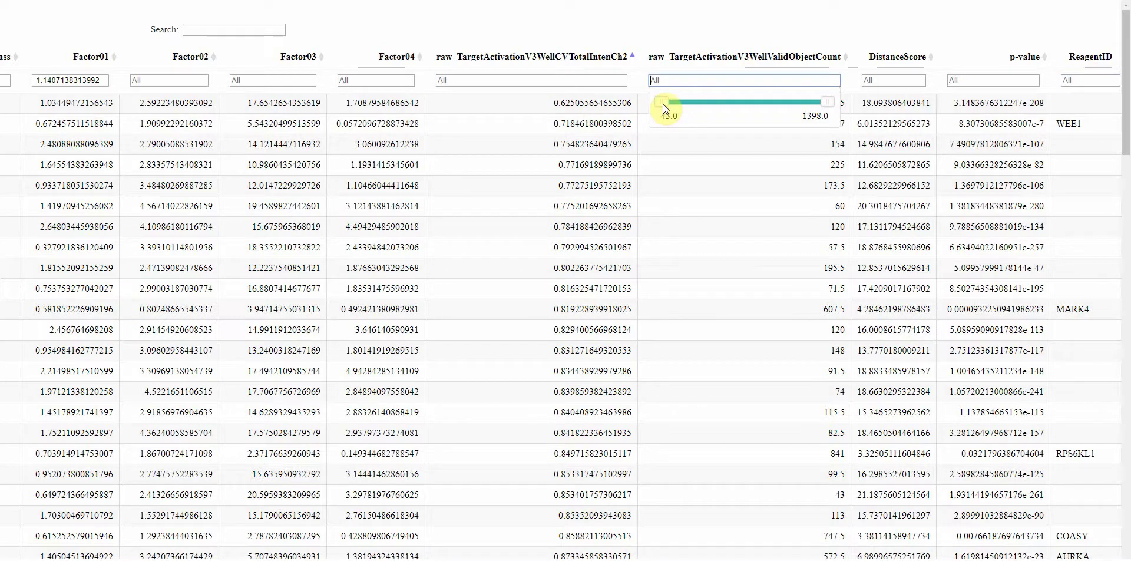
pyautogui.moveTo(662, 104); pyautogui.dragTo(641, 87)
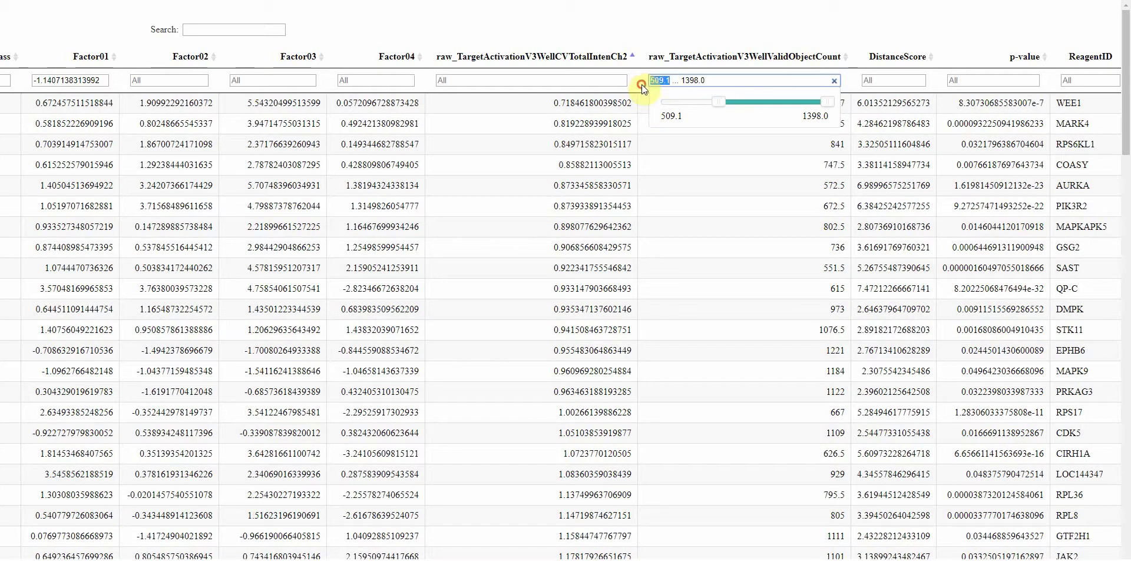
pyautogui.write('500')
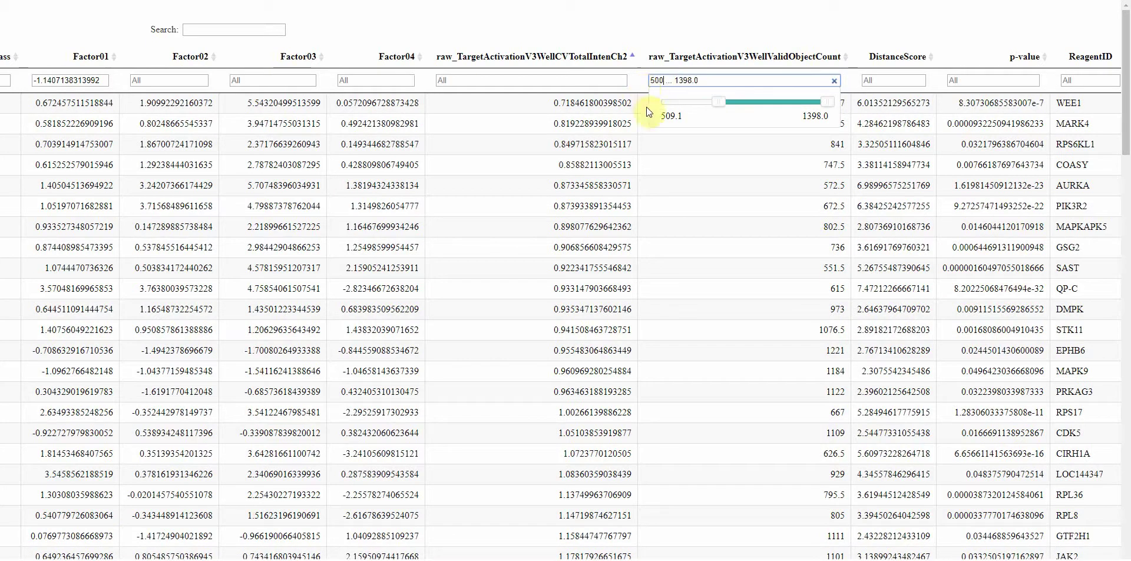
pyautogui.click(717, 193)
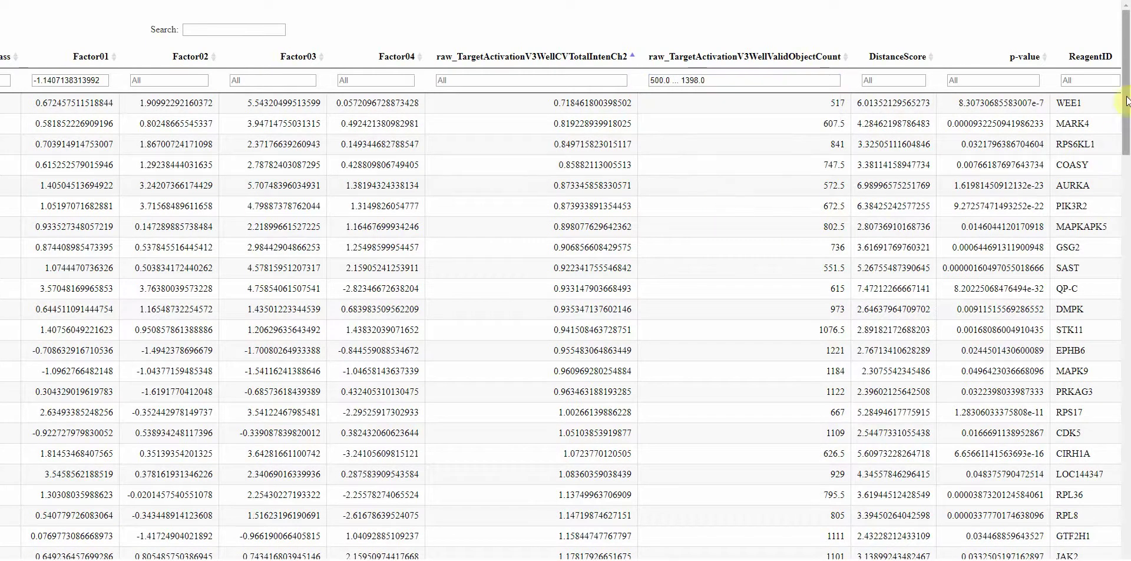
# - Review the hits filtered by valid object count down to the last listed row, and reset that filter to its full range
pyautogui.moveTo(1126, 56); pyautogui.dragTo(1126, 498)
pyautogui.scroll(7, 524, 353)
pyautogui.hscroll(-5, 525, 354)
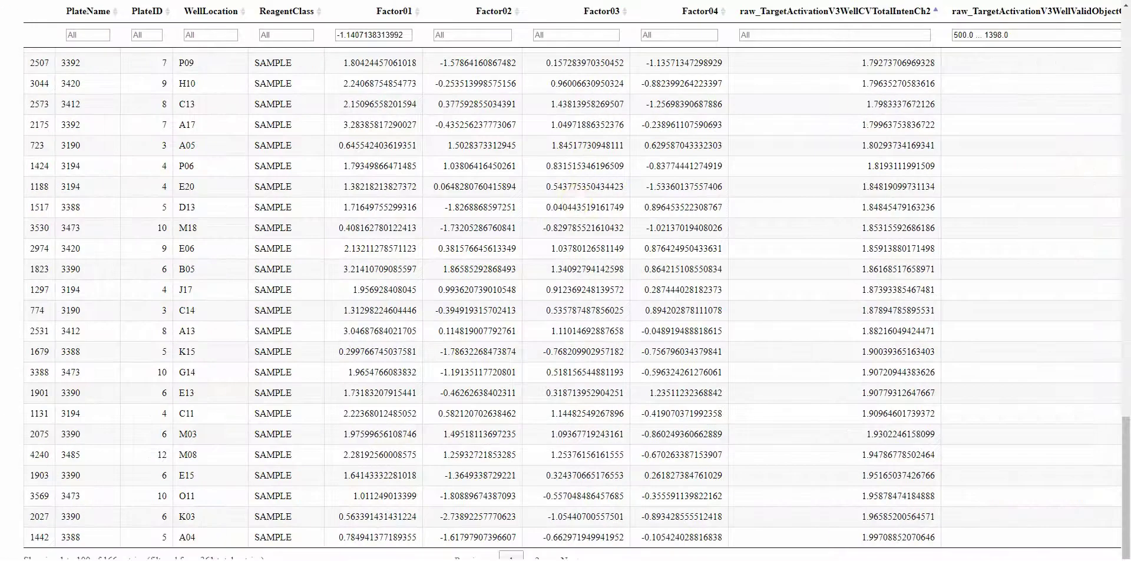
pyautogui.moveTo(1123, 374); pyautogui.dragTo(1122, 17)
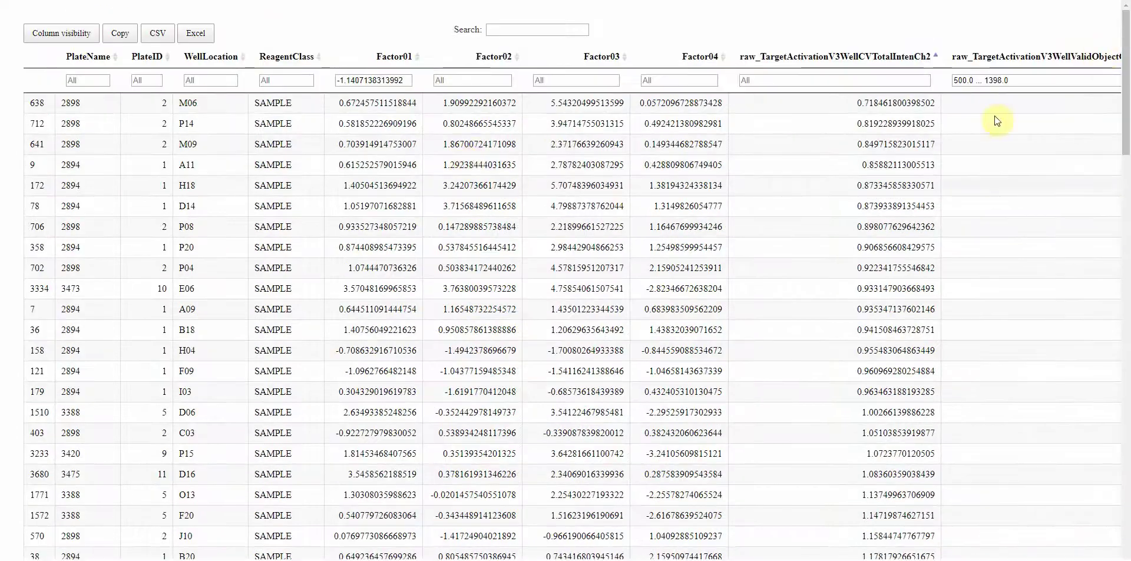
pyautogui.click(1073, 81)
pyautogui.moveTo(1021, 106); pyautogui.dragTo(939, 103)
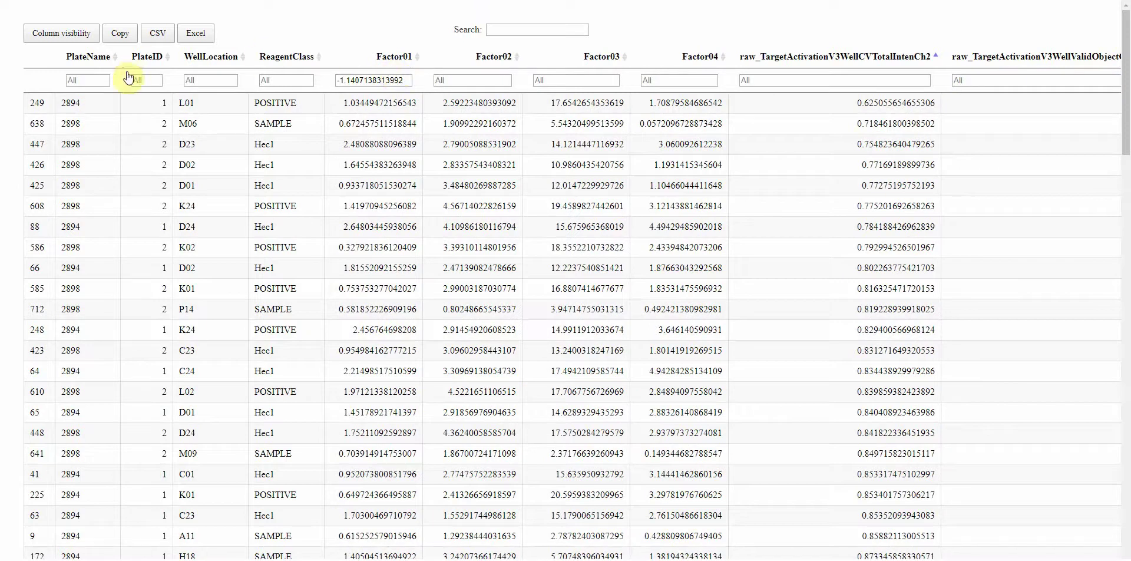
# - Hide the PlateName, PlateID, WellLocation, ReagentClass and Factor01 columns of the hit table
pyautogui.click(59, 34)
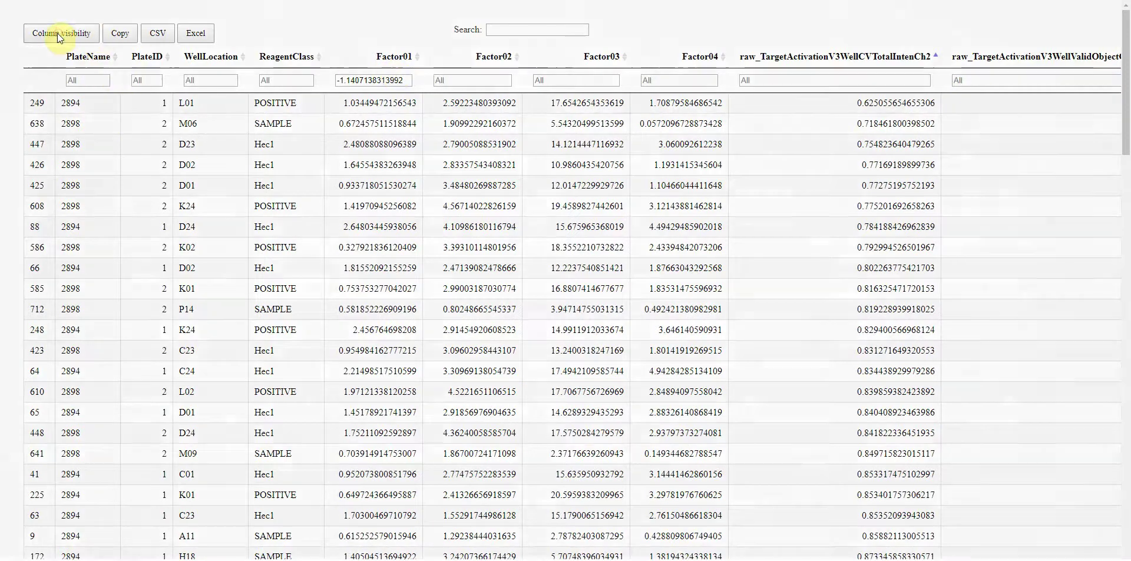
pyautogui.click(68, 72)
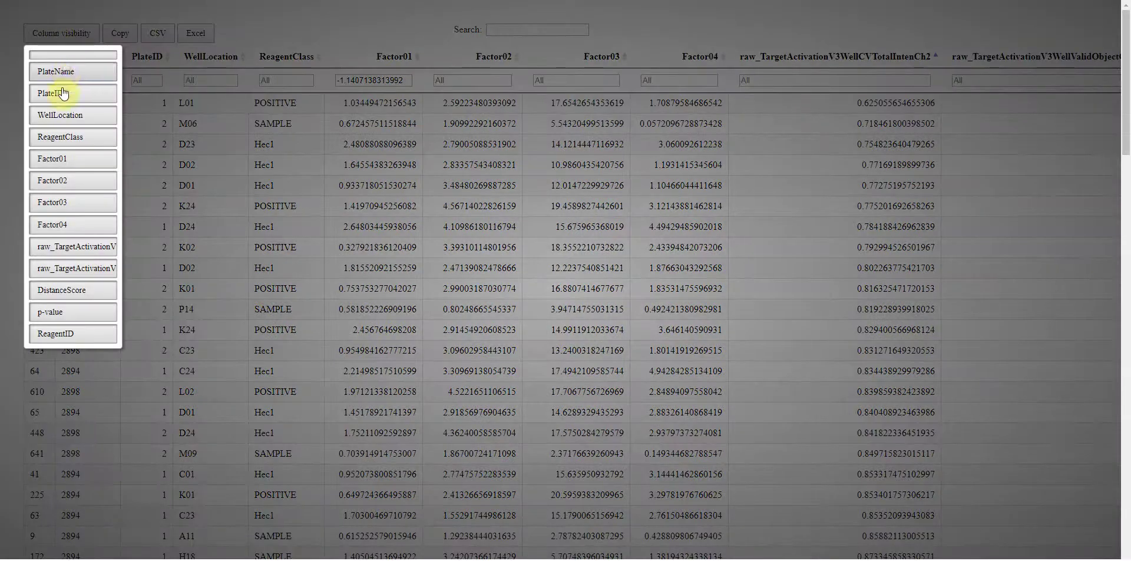
pyautogui.click(53, 94)
pyautogui.click(59, 114)
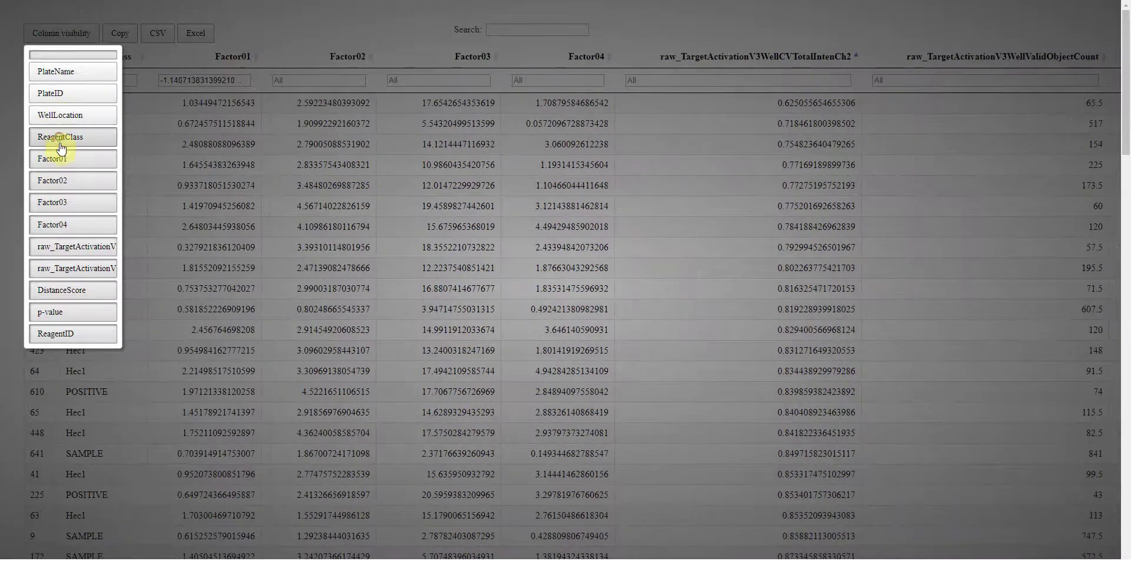
pyautogui.click(64, 139)
pyautogui.click(62, 159)
pyautogui.click(200, 210)
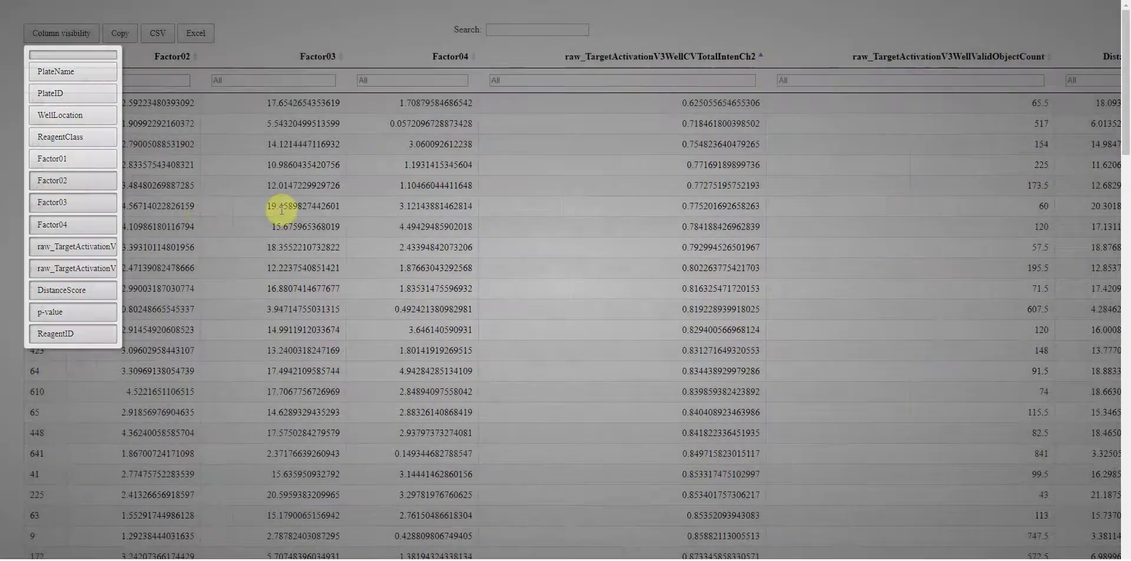
# - Show the hidden PlateName, PlateID, WellLocation, ReagentClass and Factor01 columns again
pyautogui.click(52, 33)
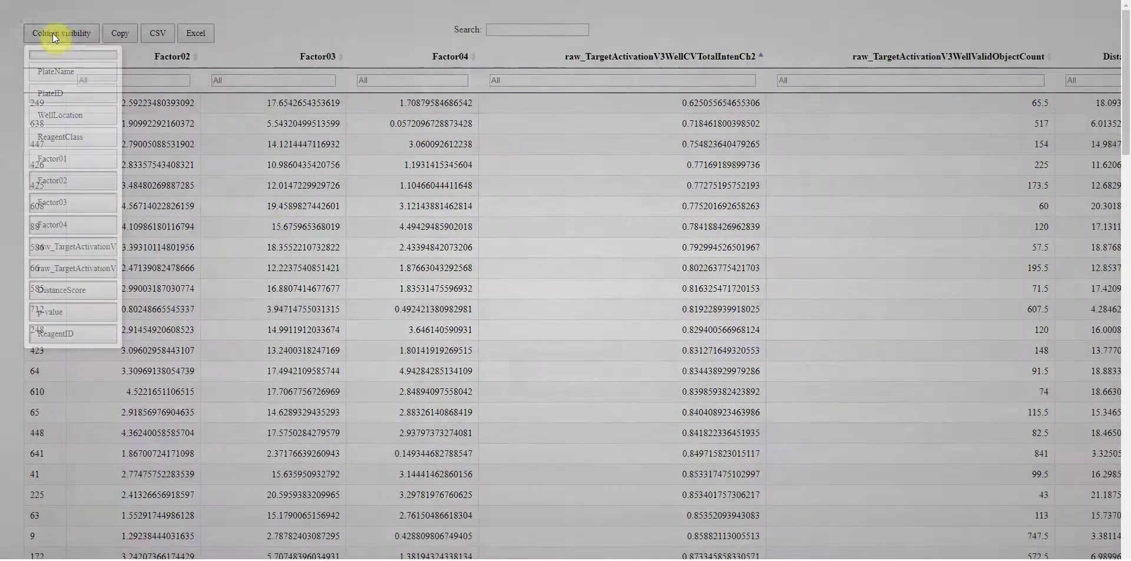
pyautogui.click(67, 73)
pyautogui.click(66, 93)
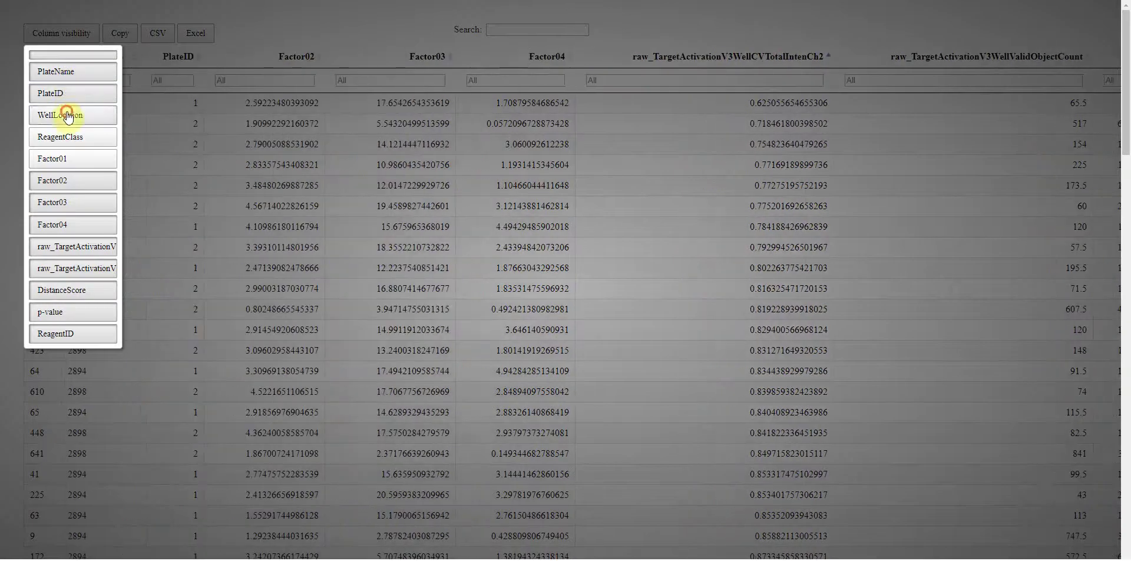
pyautogui.click(69, 115)
pyautogui.click(71, 137)
pyautogui.click(73, 167)
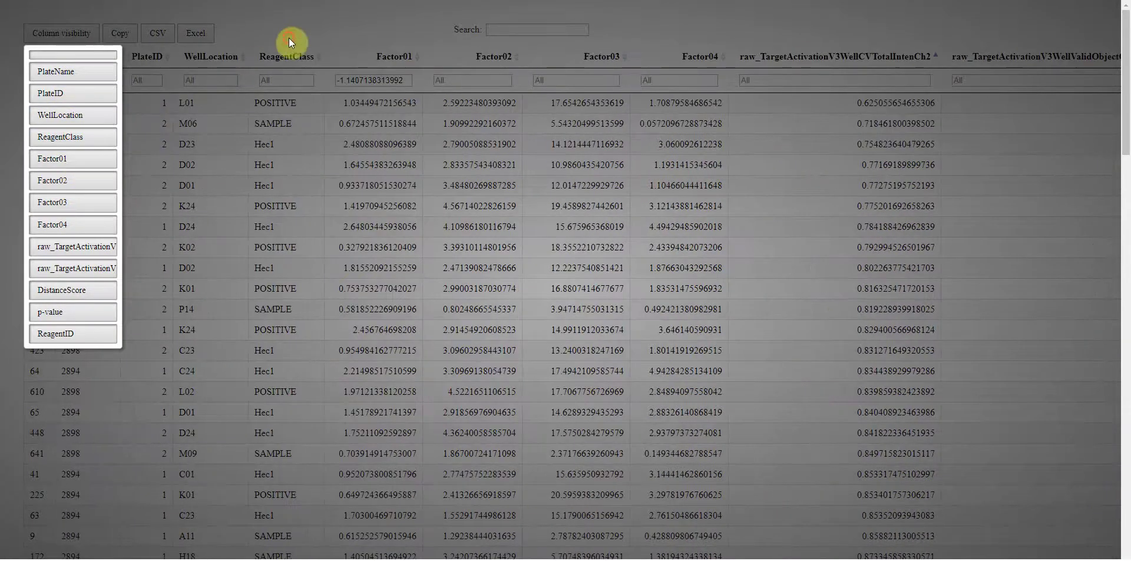
# - Close the column visibility list and export the hit table as a CSV file
pyautogui.click(160, 36)
pyautogui.click(157, 33)
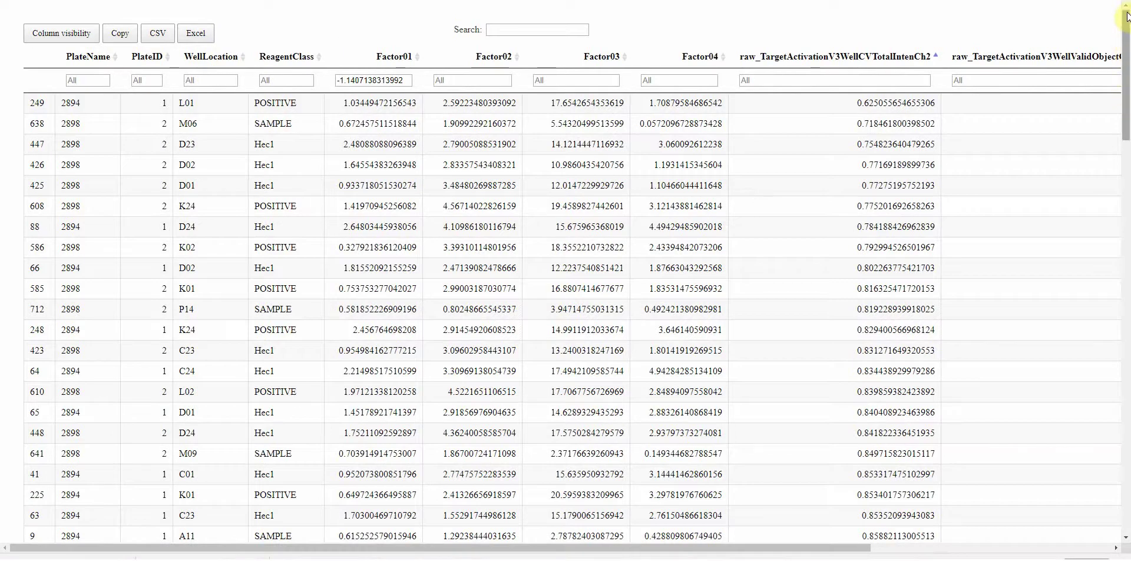
pyautogui.moveTo(1127, 18)
pyautogui.mouseDown()
pyautogui.moveTo(1126, 504)
pyautogui.moveTo(1122, 2)
pyautogui.mouseUp()
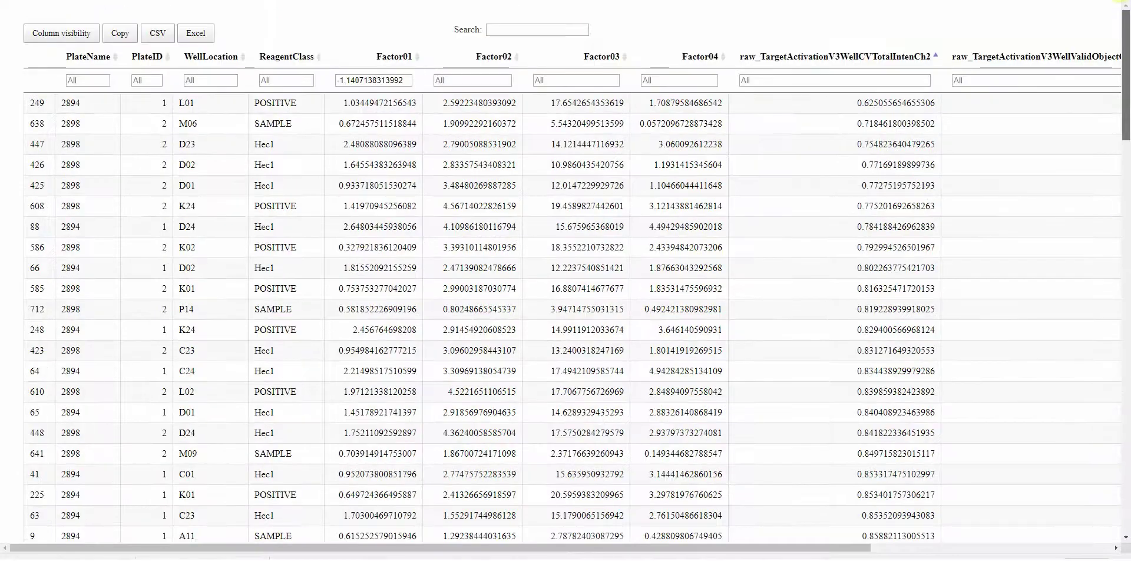